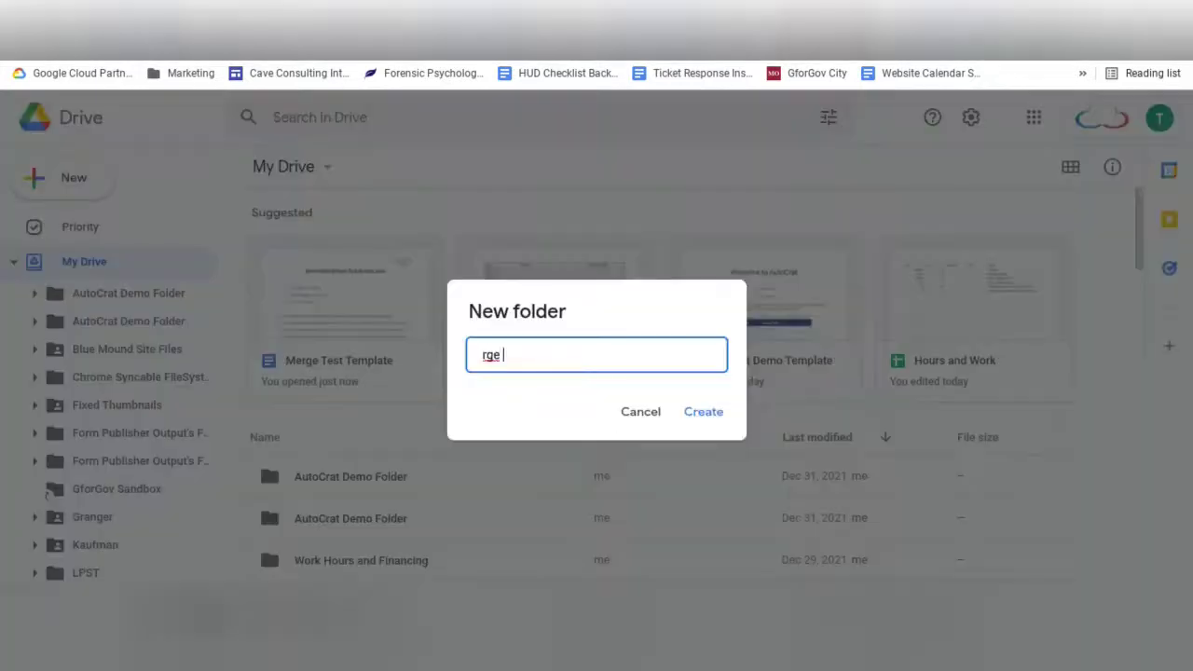
Step: Name the new folder 'Merge Test', open it, and start a file upload into it
{"action": "type", "text": "rge Test"}
{"action": "key", "text": "Return"}
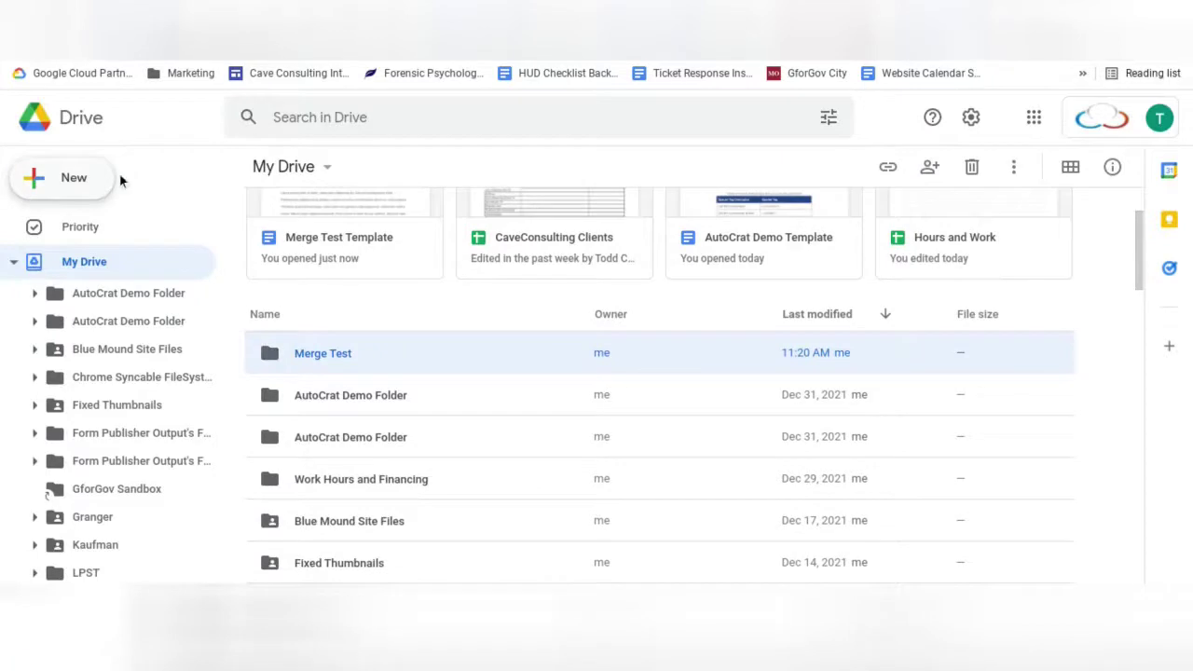
{"action": "double_click", "coordinate": [294, 352]}
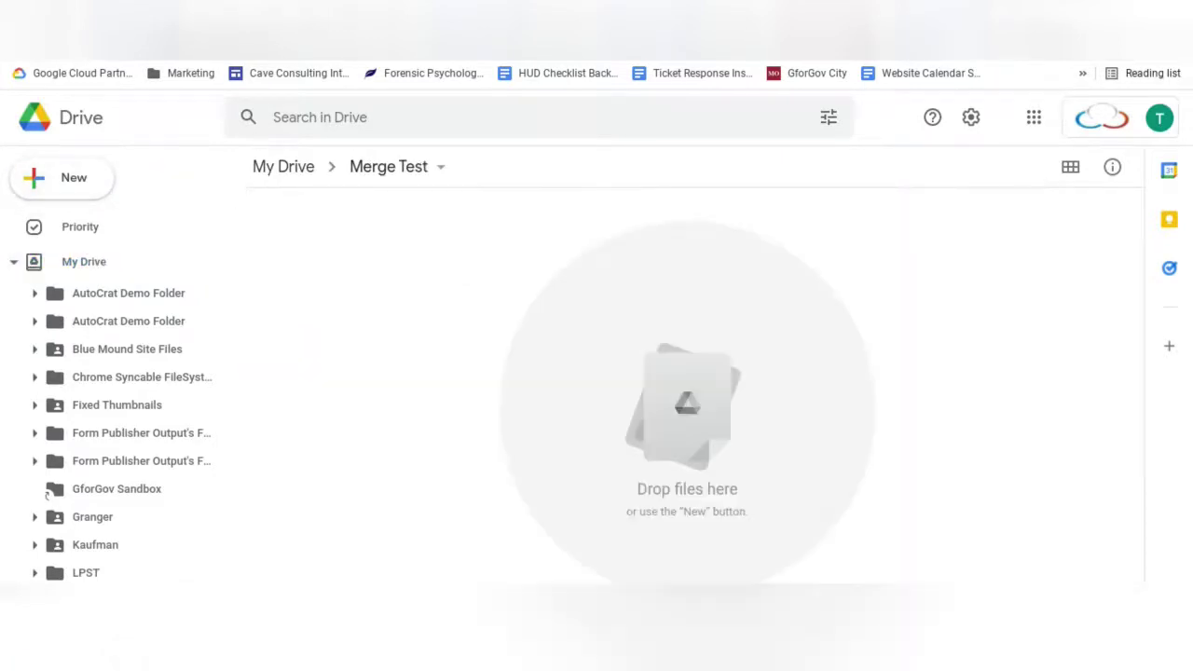
{"action": "left_click", "coordinate": [72, 175]}
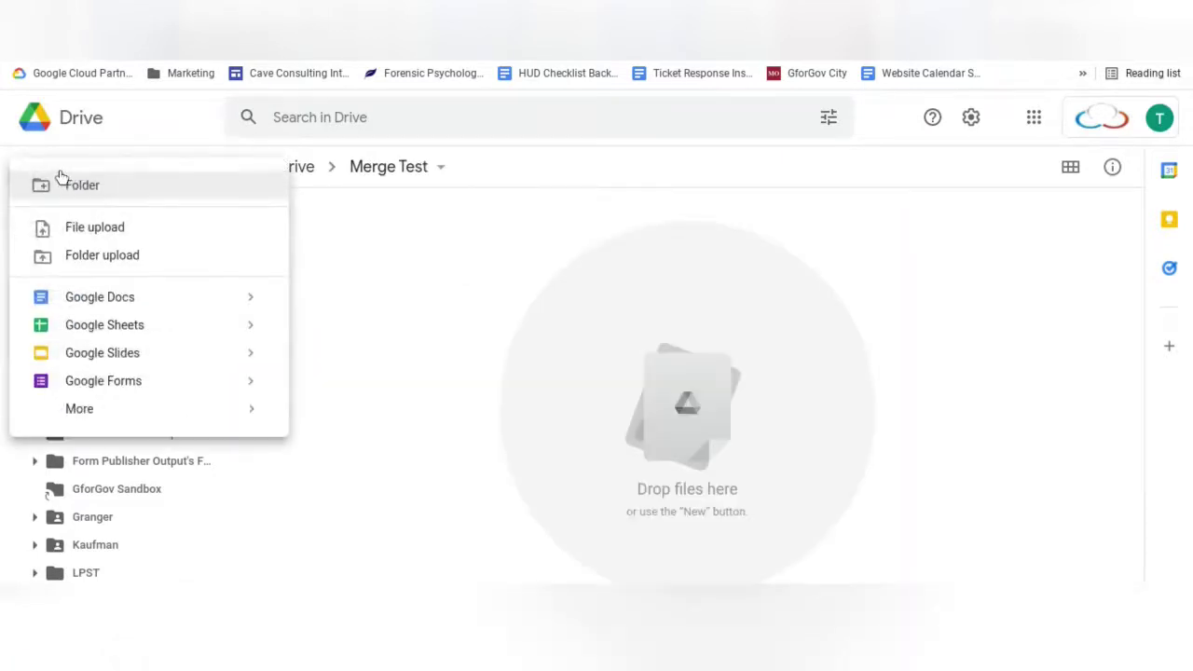
{"action": "left_click", "coordinate": [332, 232]}
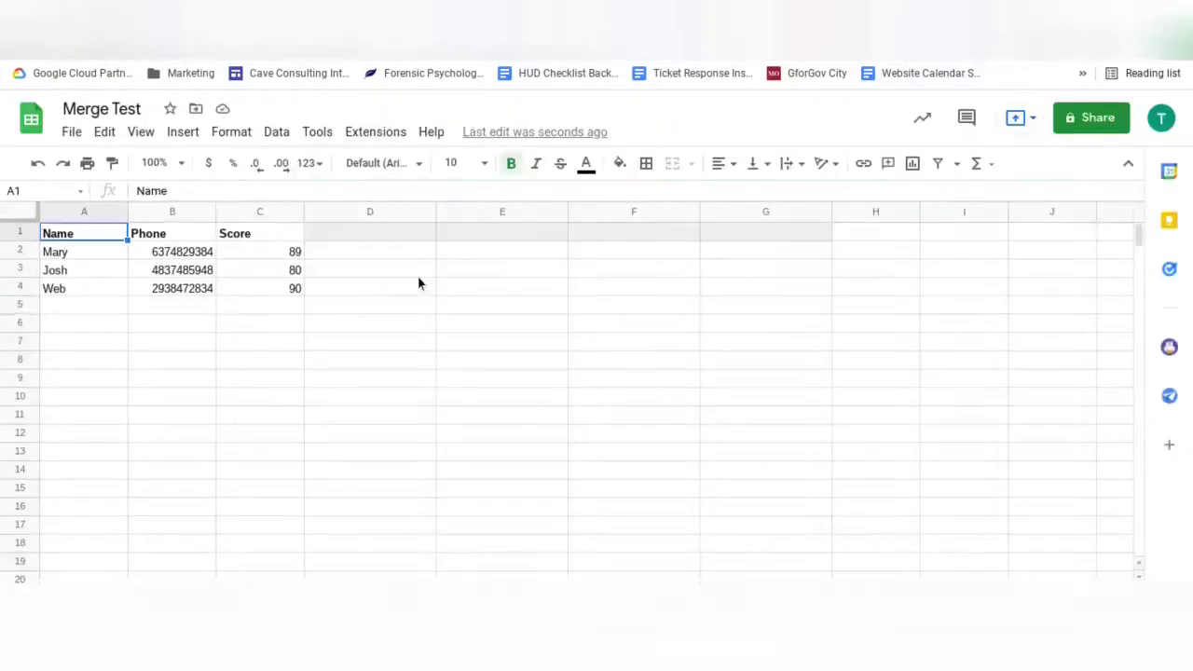
Step: Confirm in the Sheets add-on marketplace that Autocrat is installed, then close the marketplace
{"action": "left_click", "coordinate": [375, 132]}
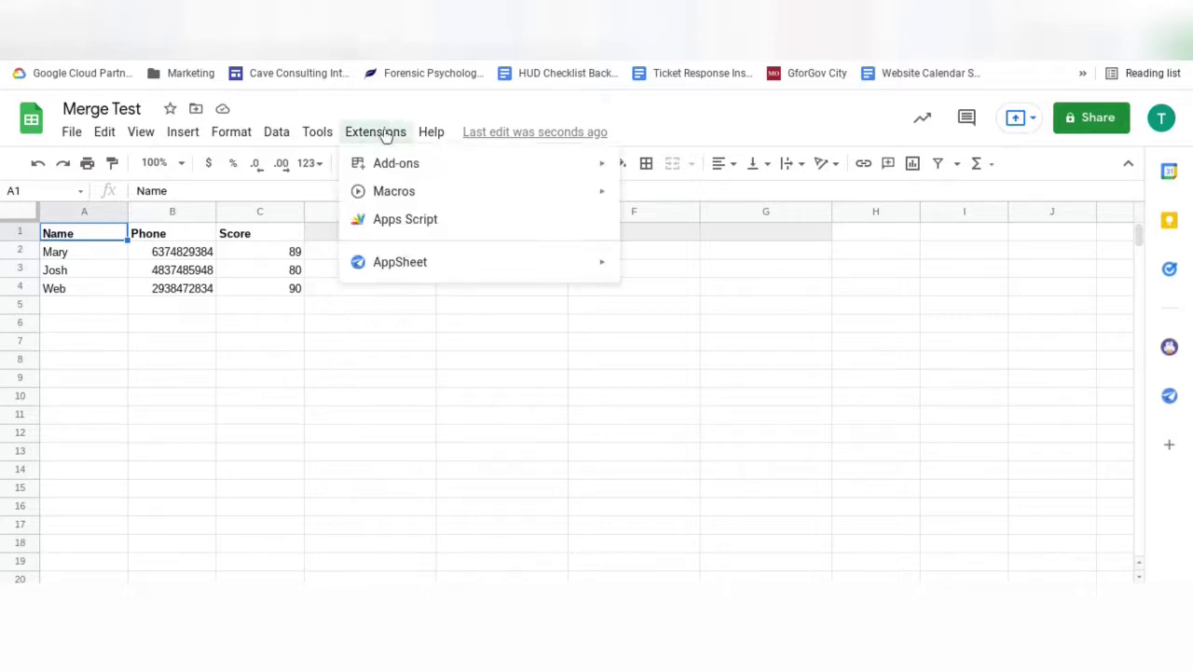
{"action": "mouse_move", "coordinate": [398, 173]}
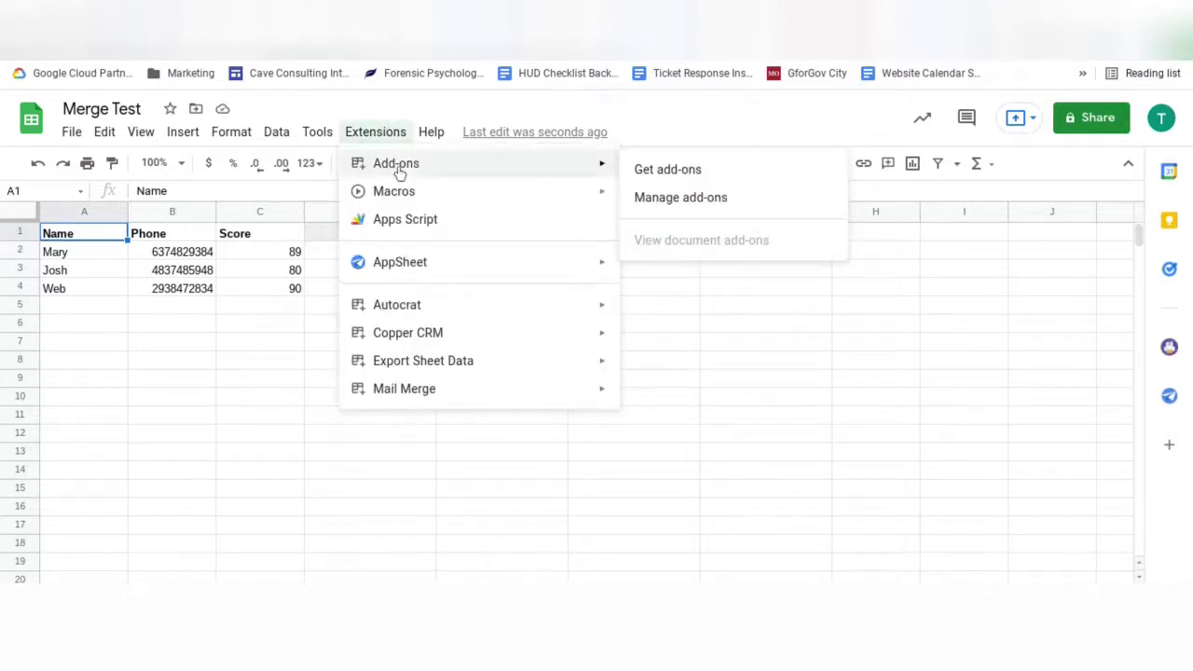
{"action": "left_click", "coordinate": [673, 171]}
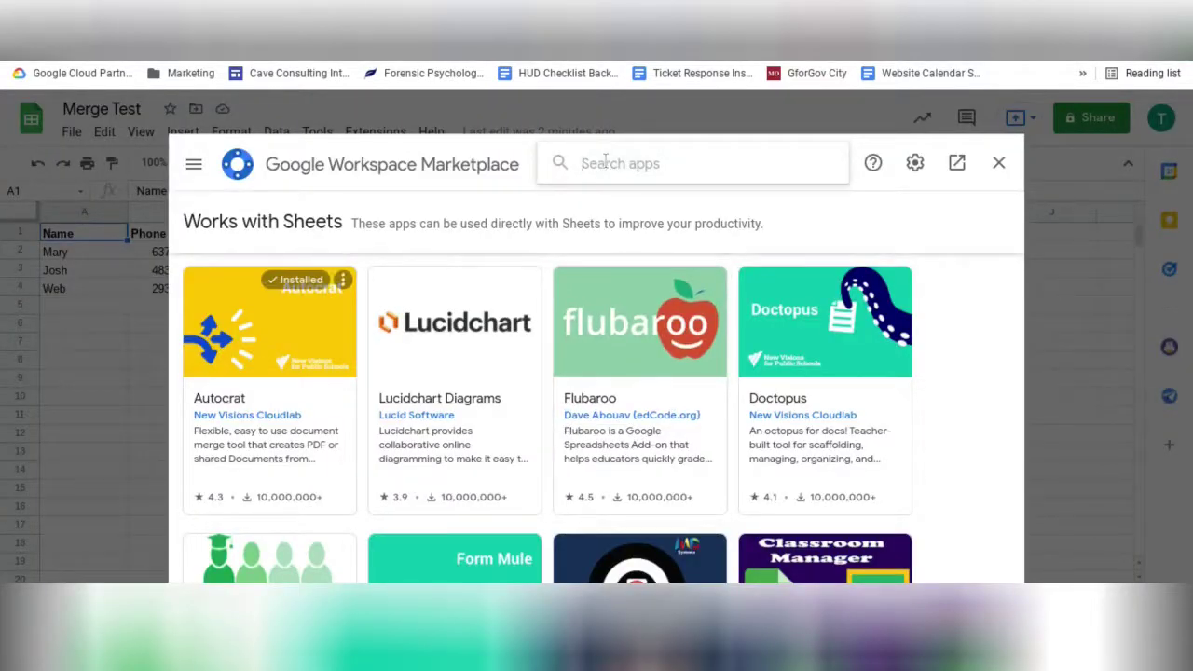
{"action": "key", "text": "Escape"}
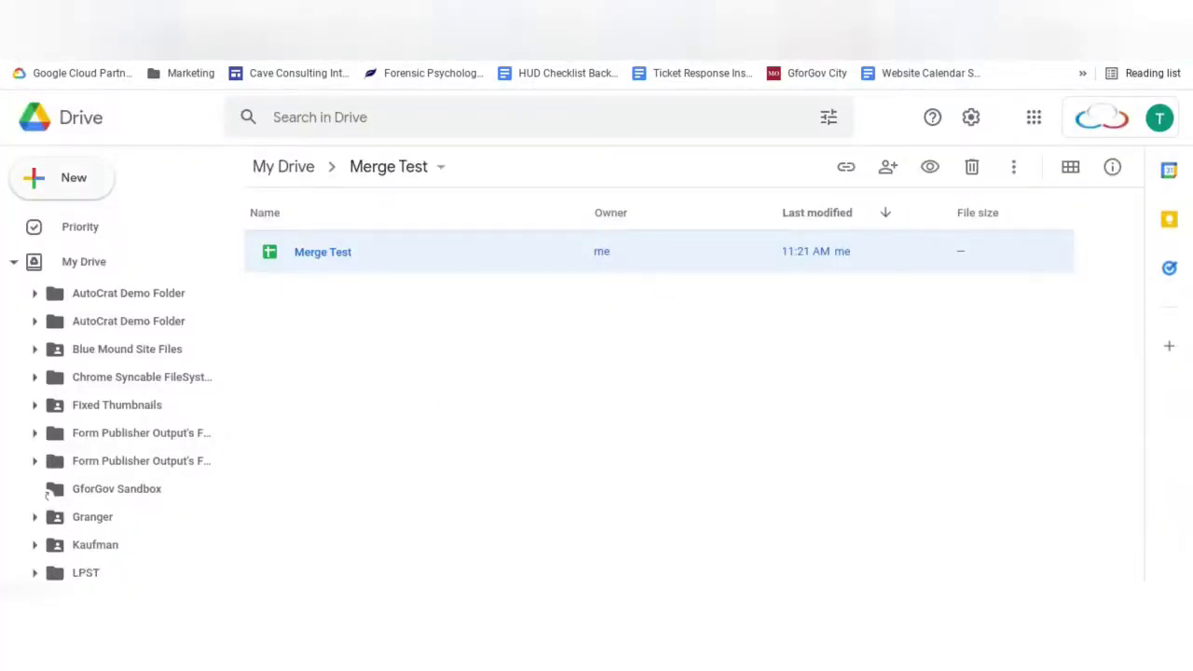
Step: Create a new blank Google Doc and paste the test-scores template into it
{"action": "left_click", "coordinate": [60, 178]}
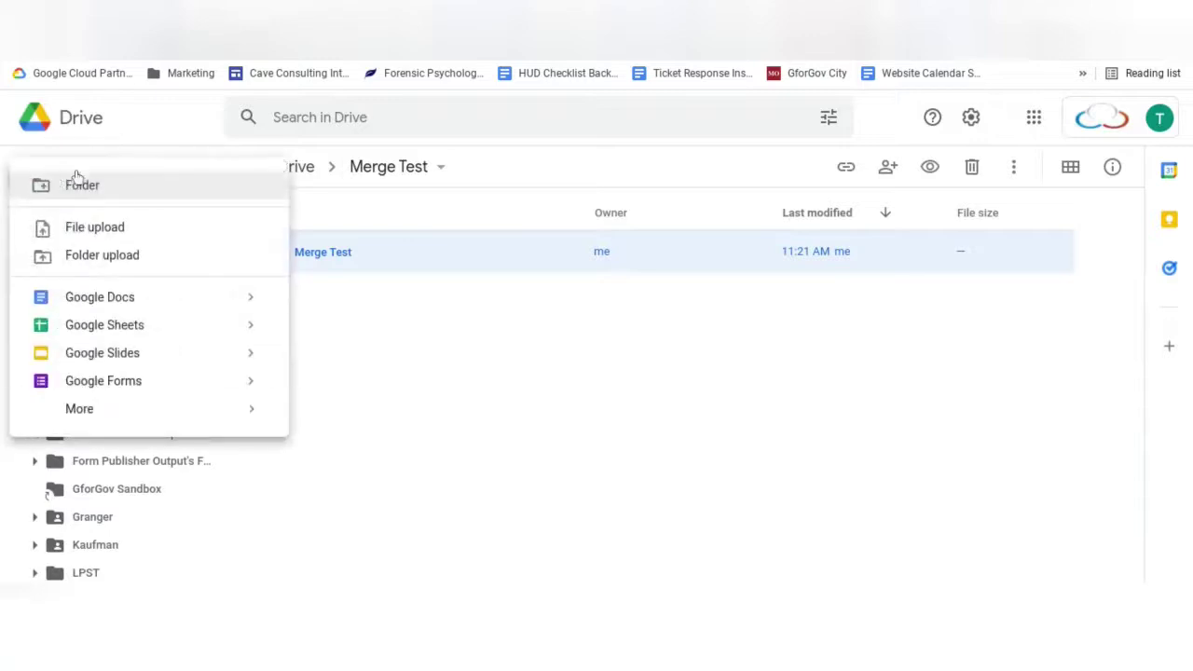
{"action": "left_click", "coordinate": [139, 293]}
{"action": "key", "text": "ctrl+v"}
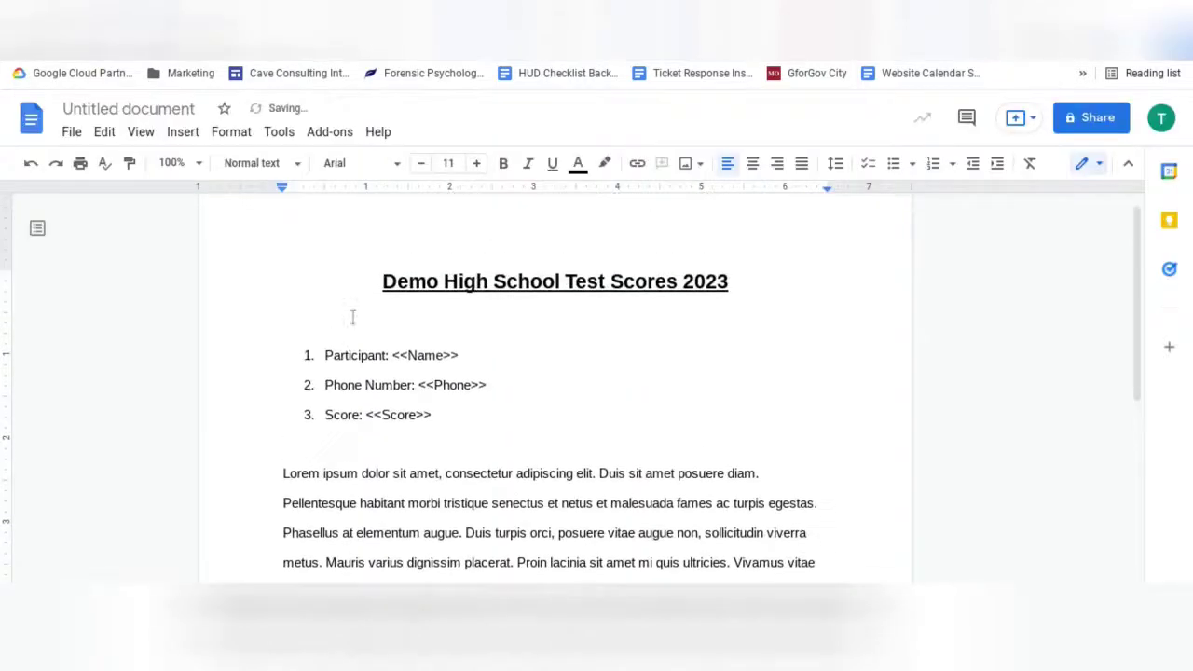
Step: Review the <<Name>>, <<Phone>> and <<Score>> tags in the template body
{"action": "left_click", "coordinate": [392, 317], "text": "shift"}
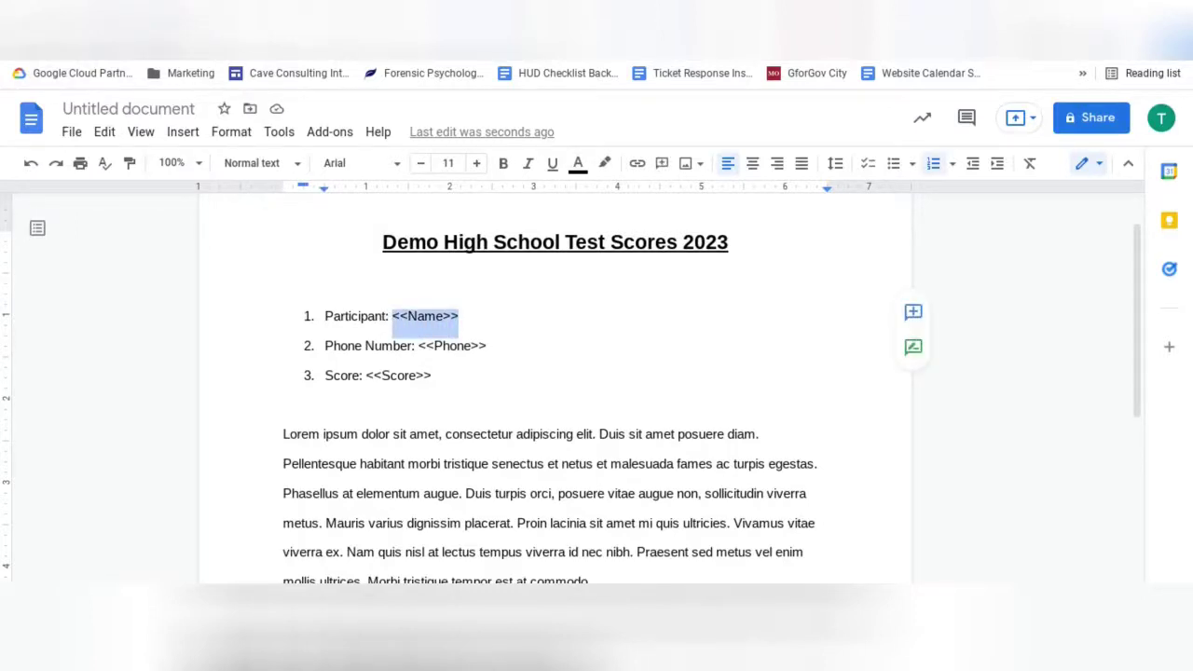
{"action": "key", "text": "Down"}
{"action": "key", "text": "Down"}
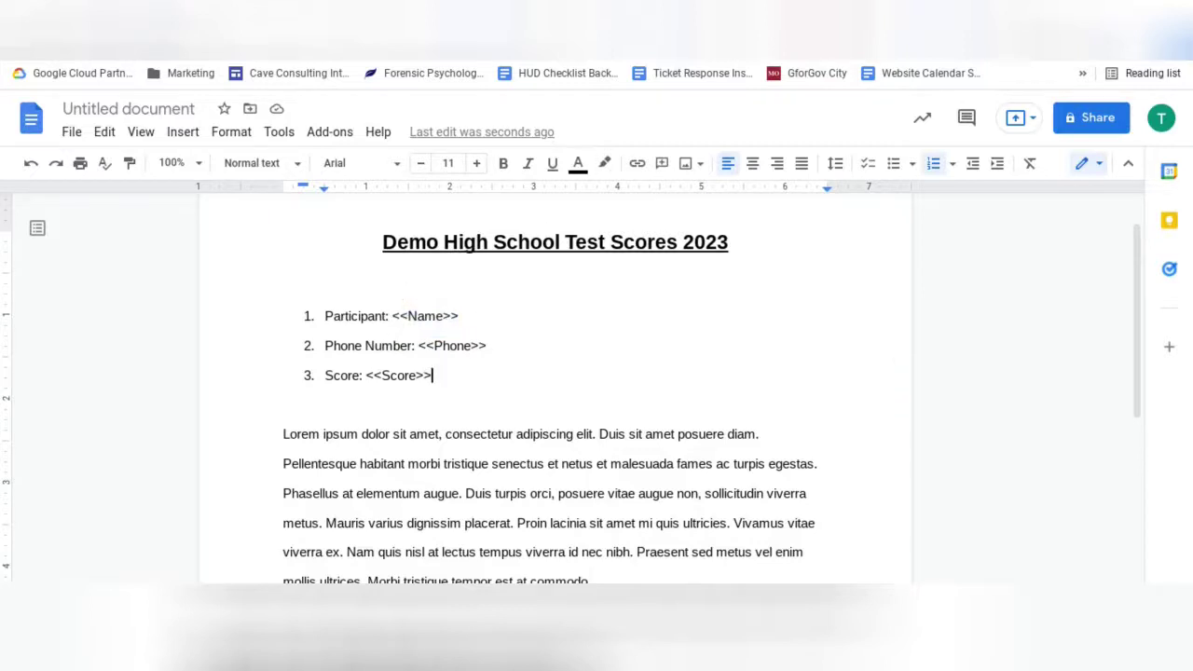
{"action": "key", "text": "ctrl+Tab"}
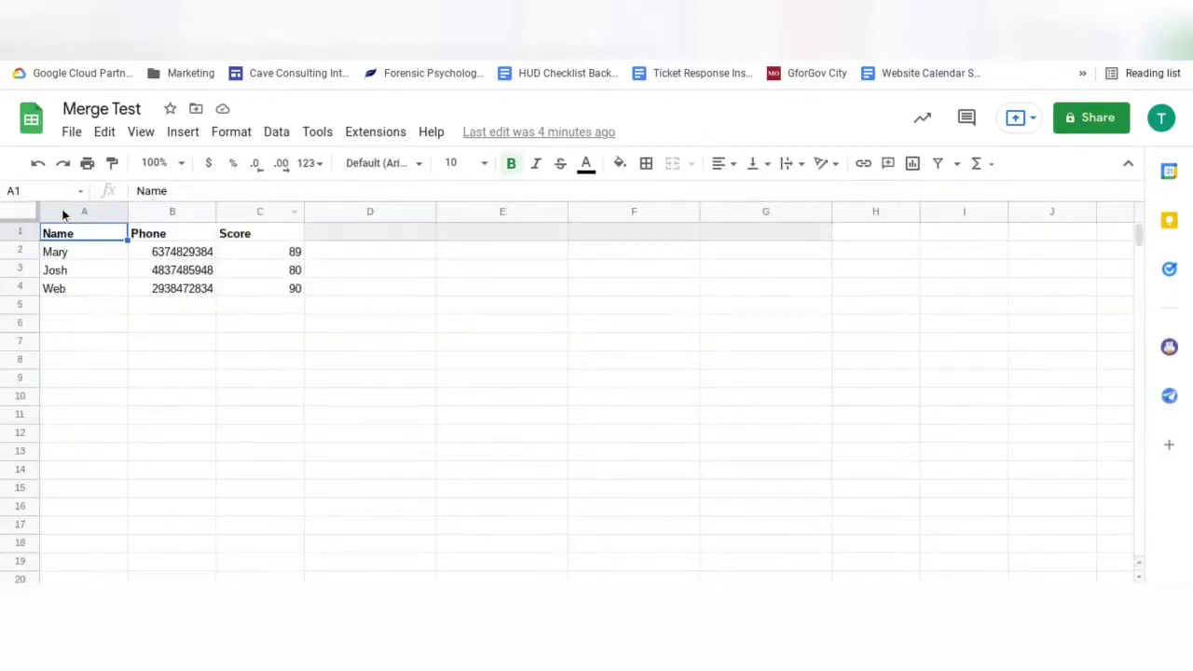
{"action": "key", "text": "ctrl+shift+Tab"}
{"action": "left_click_drag", "start_coordinate": [392, 317], "coordinate": [466, 318]}
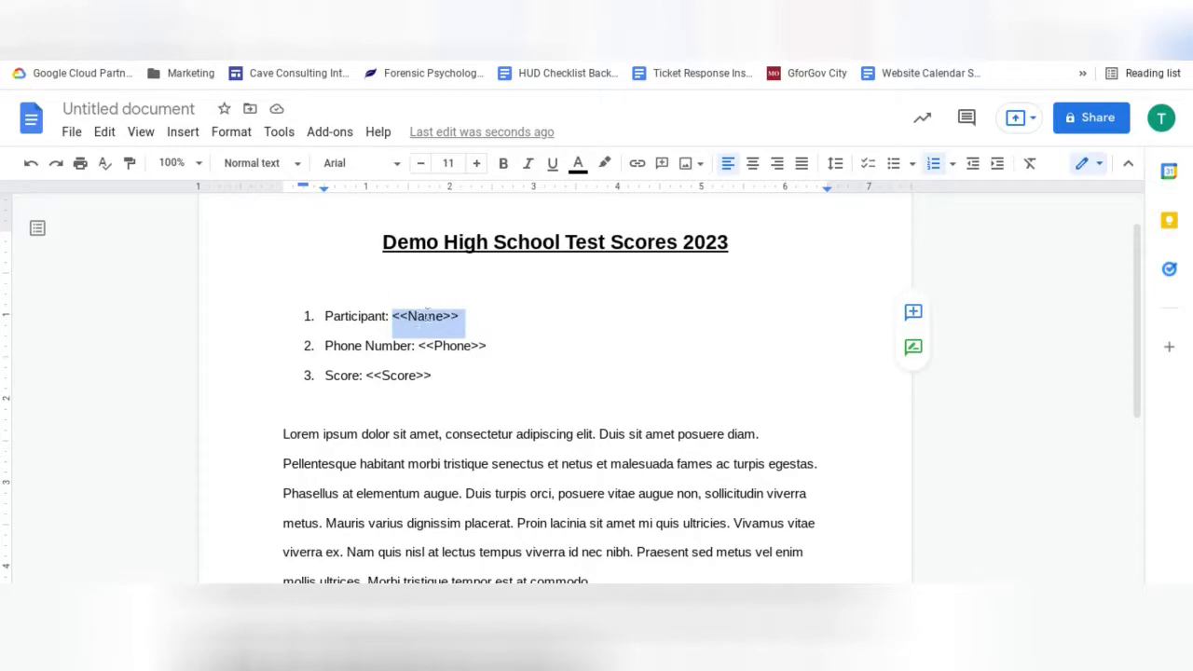
{"action": "scroll", "coordinate": [434, 302], "scroll_direction": "up", "scroll_amount": 1}
{"action": "left_click", "coordinate": [463, 380]}
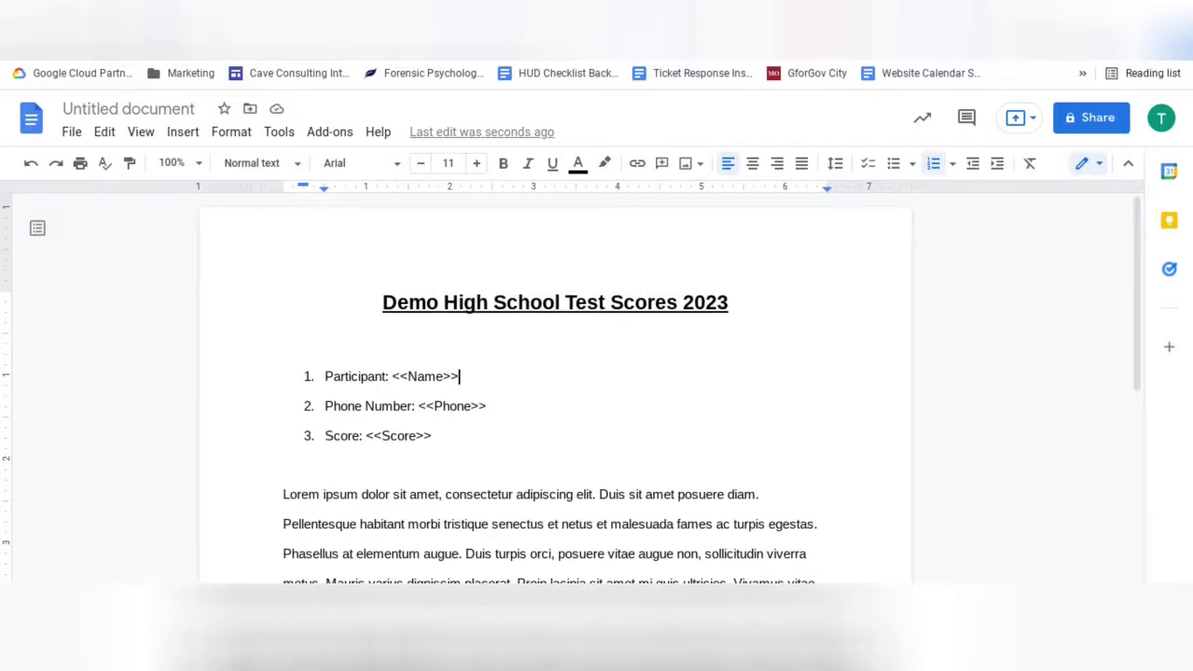
Step: Check the <<TODAY>> and <<NOW>> header tags, then return to the Merge Test sheet
{"action": "key", "text": "ctrl+z"}
{"action": "left_click_drag", "start_coordinate": [751, 257], "coordinate": [828, 256]}
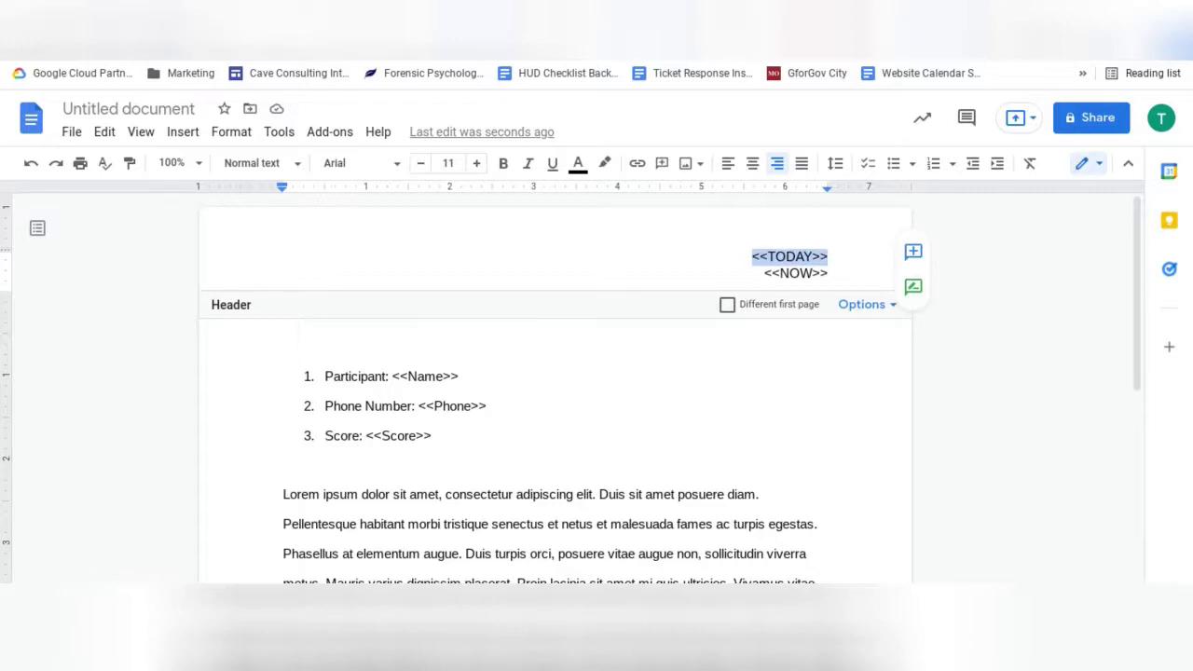
{"action": "left_click_drag", "start_coordinate": [763, 273], "coordinate": [834, 273]}
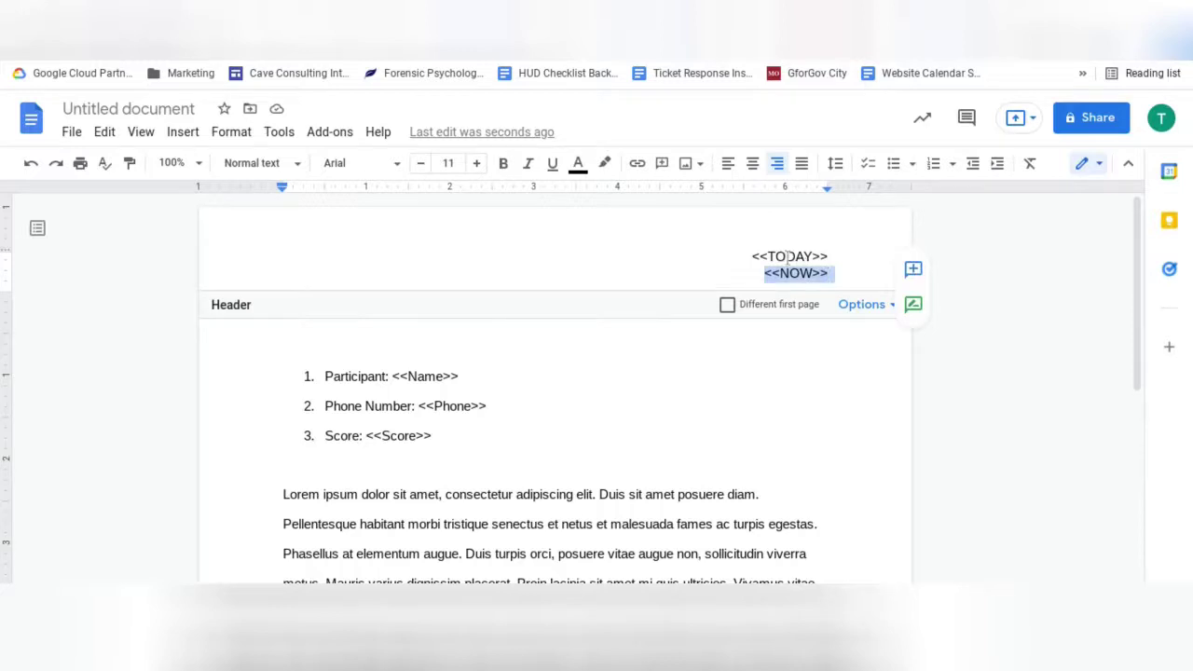
{"action": "key", "text": "Escape"}
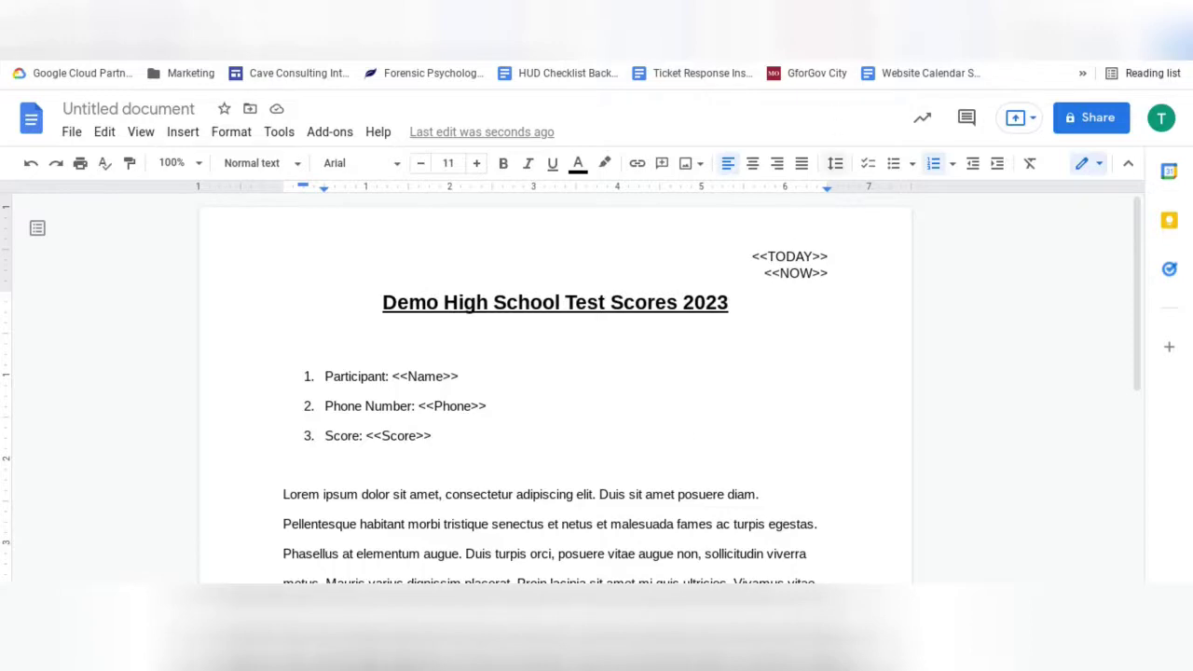
{"action": "key", "text": "ctrl+Tab"}
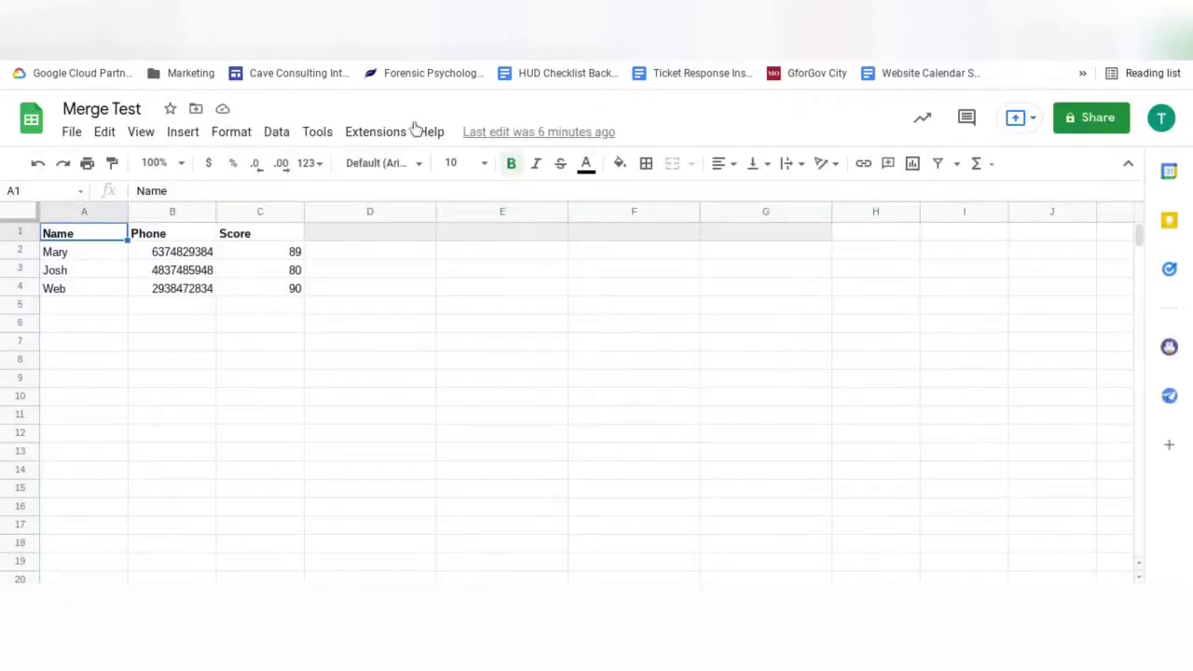
Step: Launch AutoCrat, create a new job named 'Test Merge', and pick the template from Drive
{"action": "left_click", "coordinate": [393, 135]}
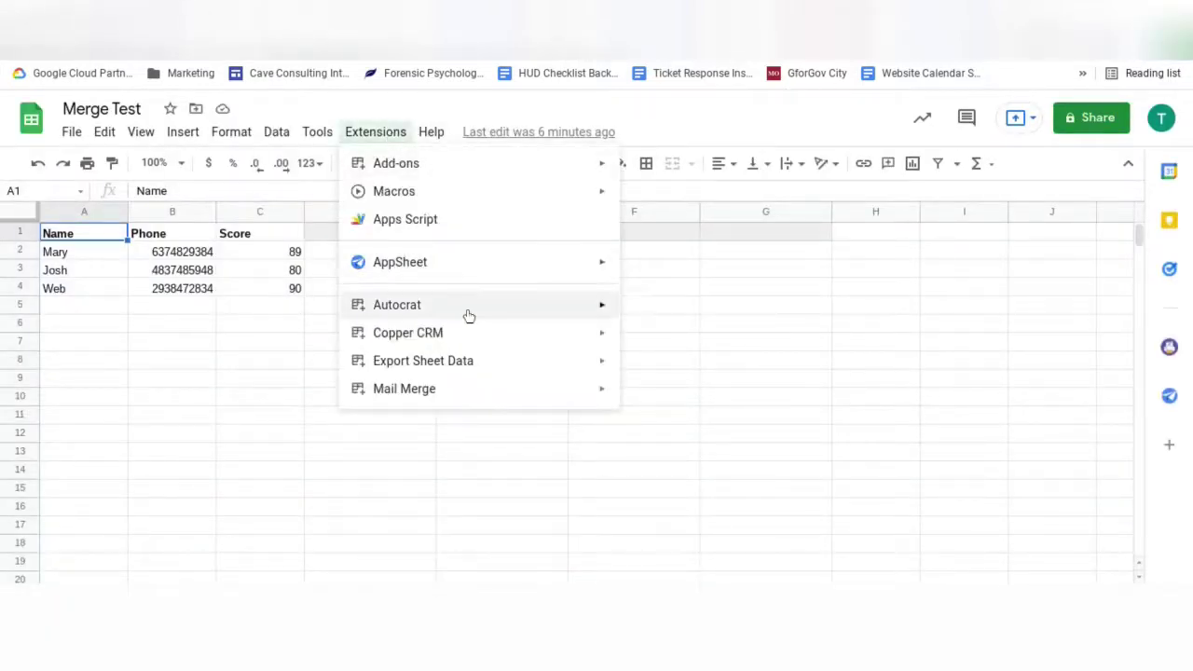
{"action": "mouse_move", "coordinate": [541, 317]}
{"action": "left_click", "coordinate": [653, 315]}
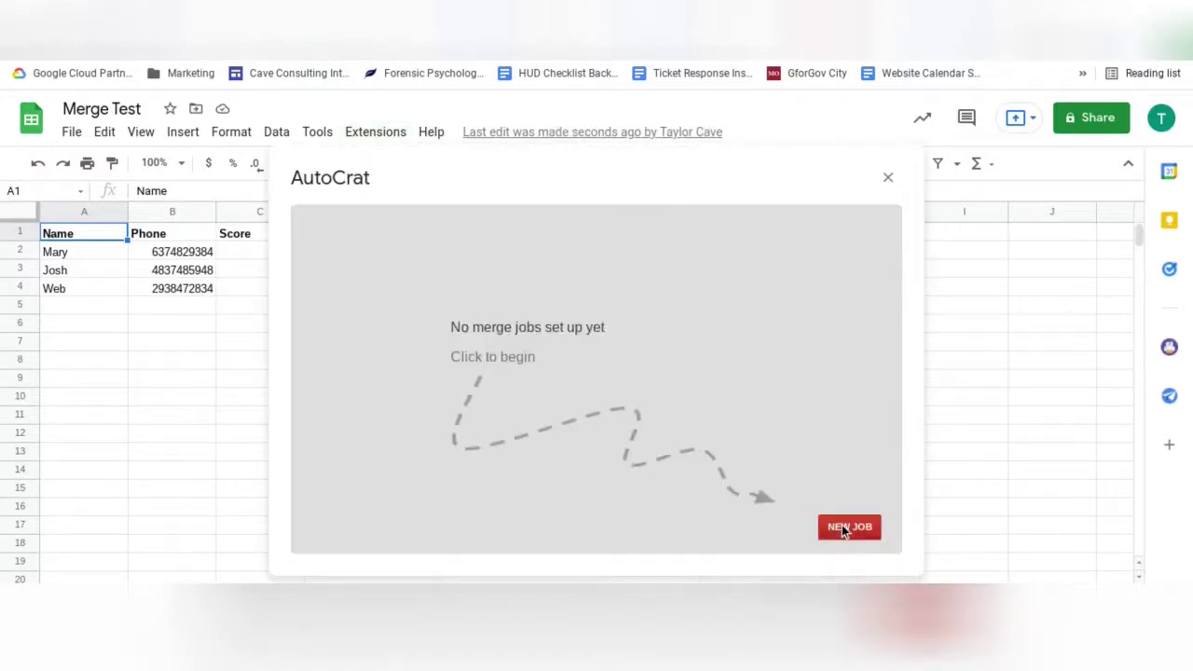
{"action": "left_click", "coordinate": [841, 527]}
{"action": "left_click", "coordinate": [613, 297]}
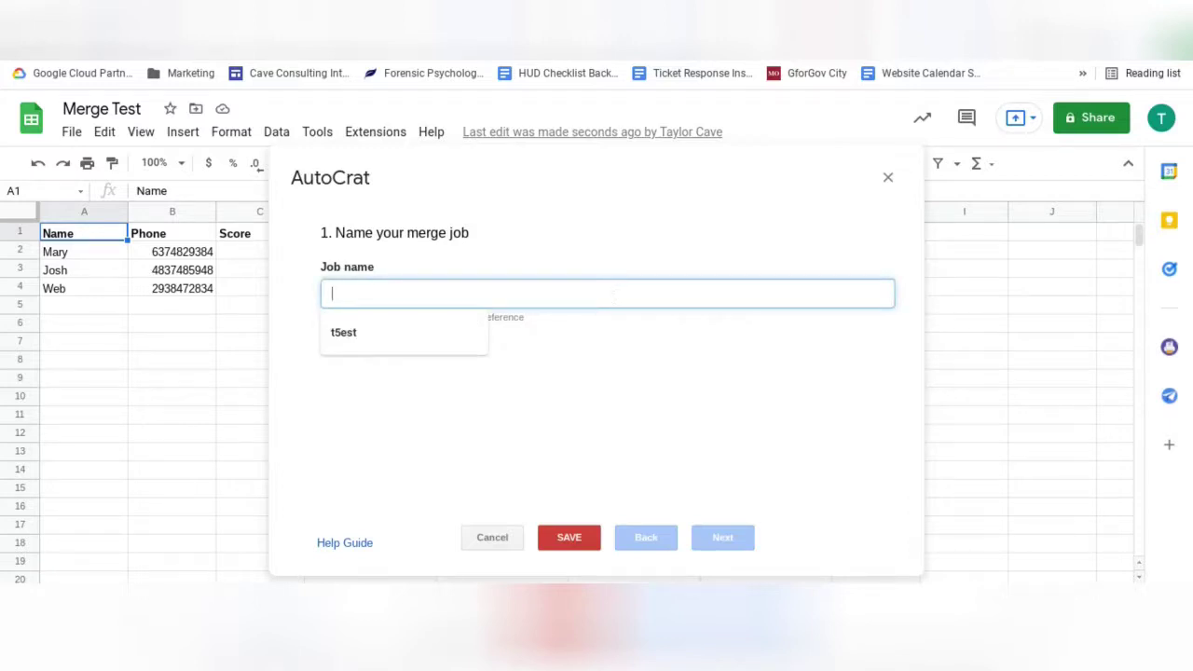
{"action": "type", "text": "Test Merge"}
{"action": "left_click", "coordinate": [723, 541]}
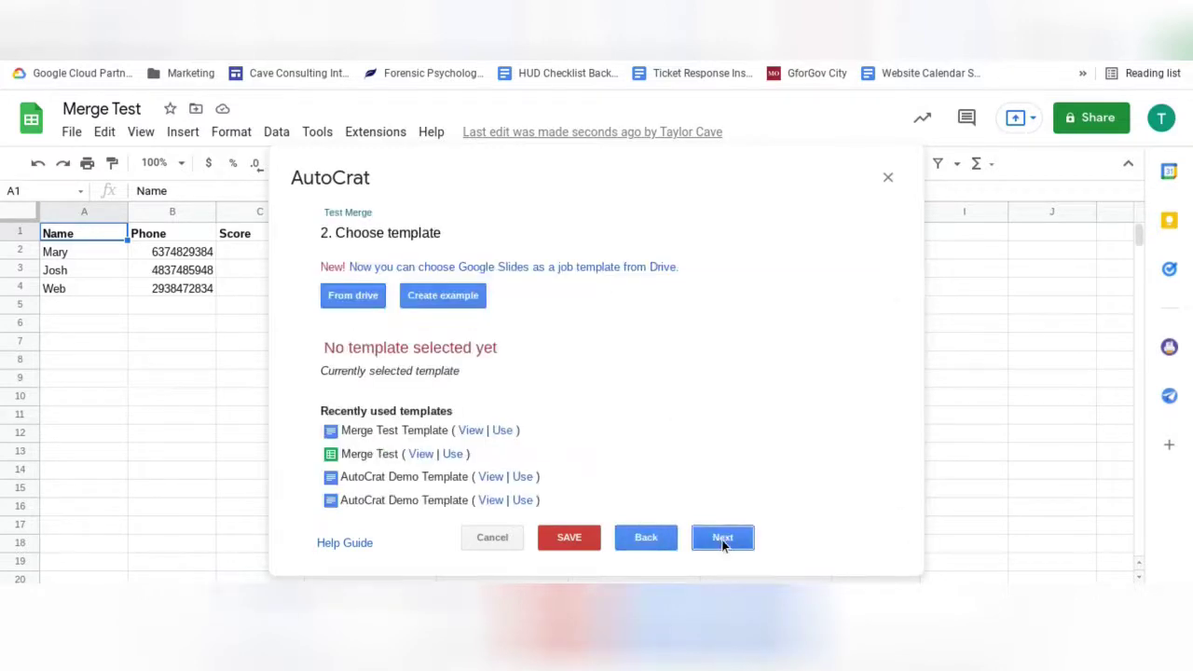
{"action": "left_click", "coordinate": [341, 300]}
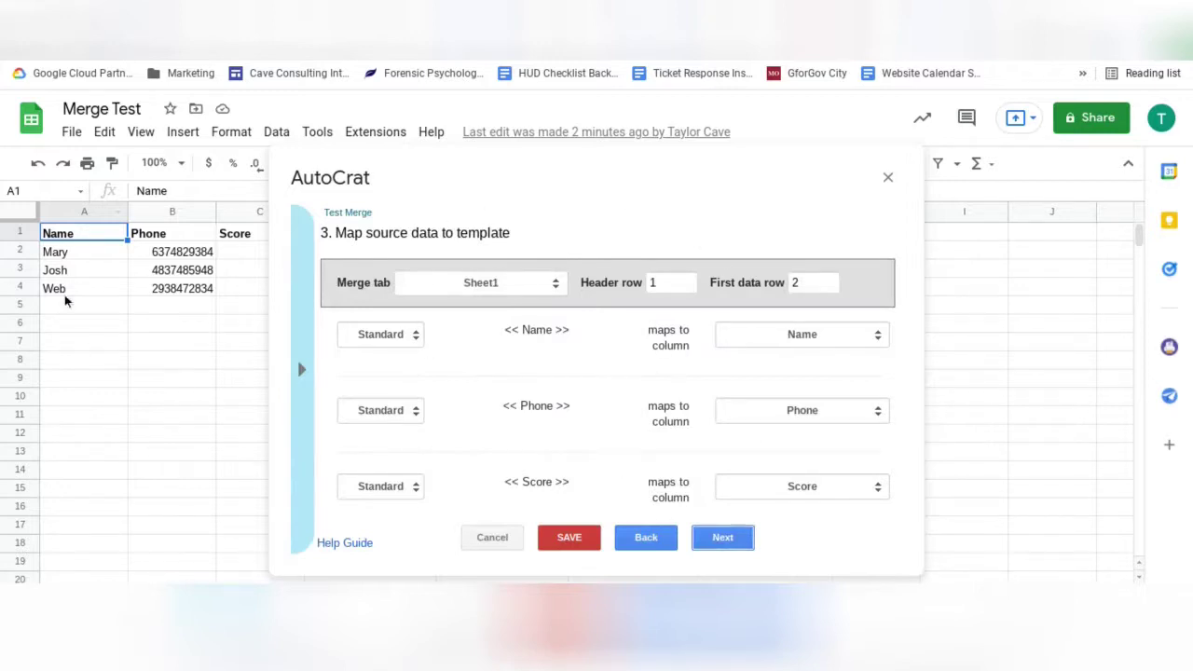
Step: Select Sheet1 as the merge tab and continue to the file settings step
{"action": "left_click", "coordinate": [525, 286]}
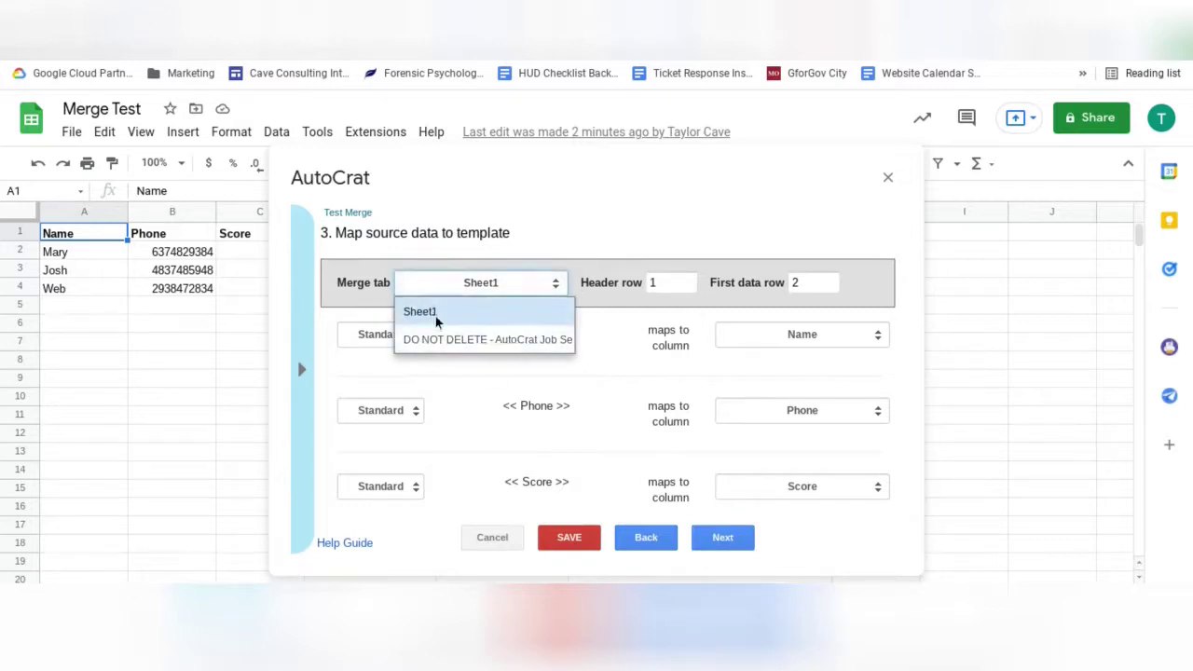
{"action": "left_click", "coordinate": [461, 313]}
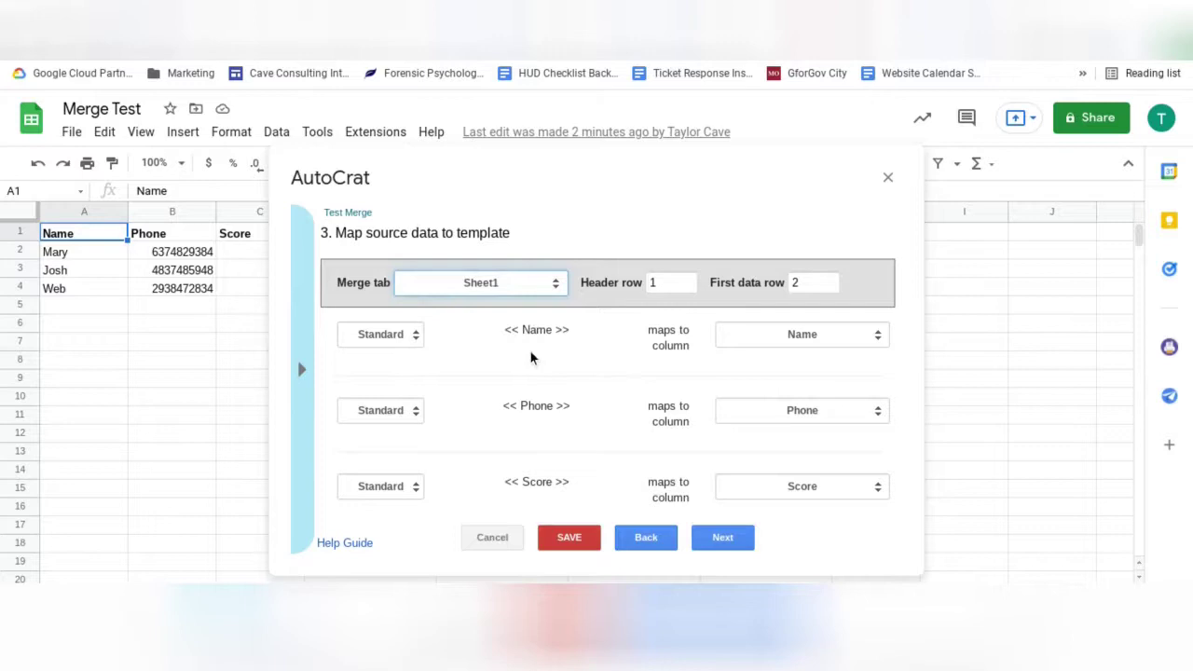
{"action": "left_click", "coordinate": [743, 540]}
{"action": "left_click", "coordinate": [668, 286]}
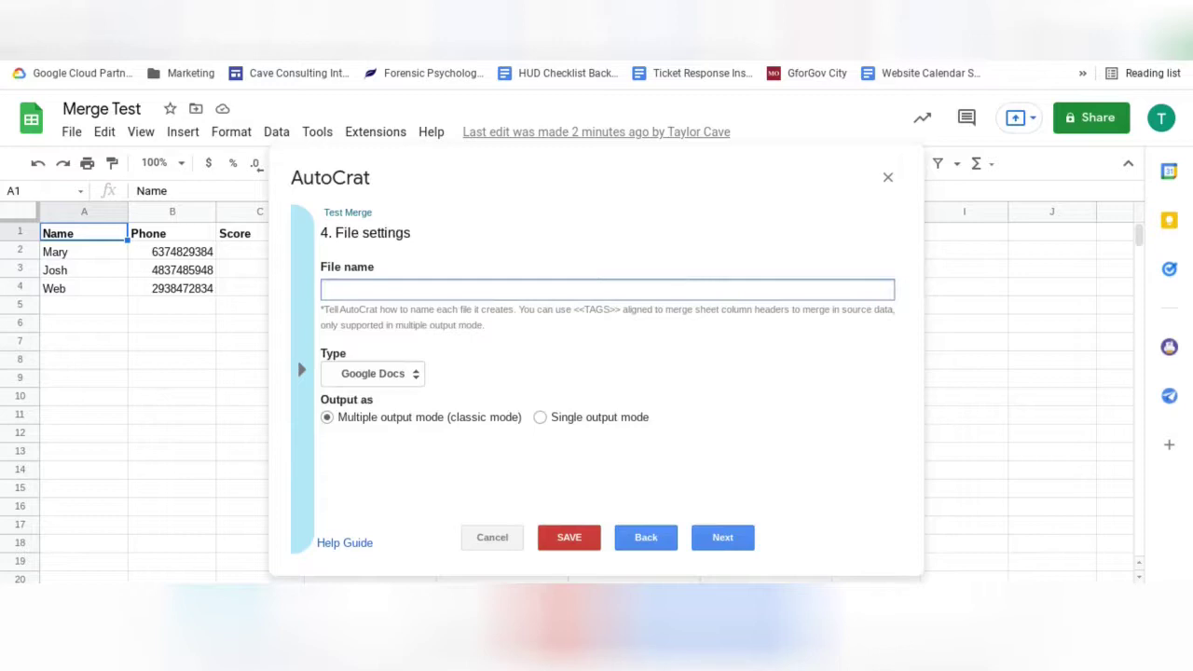
Step: Name output files '<<Name>> Test Score' and keep Merge Test as the destination folder
{"action": "type", "text": "<<Name>> Test Score"}
{"action": "left_click", "coordinate": [723, 539]}
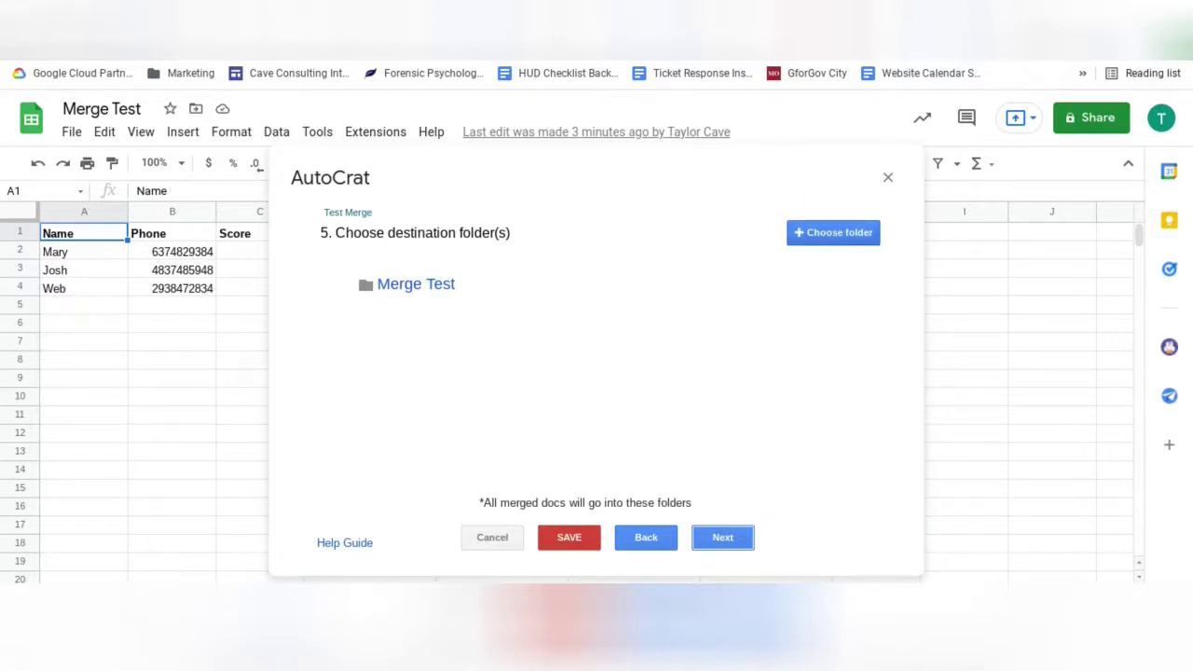
{"action": "left_click", "coordinate": [741, 542]}
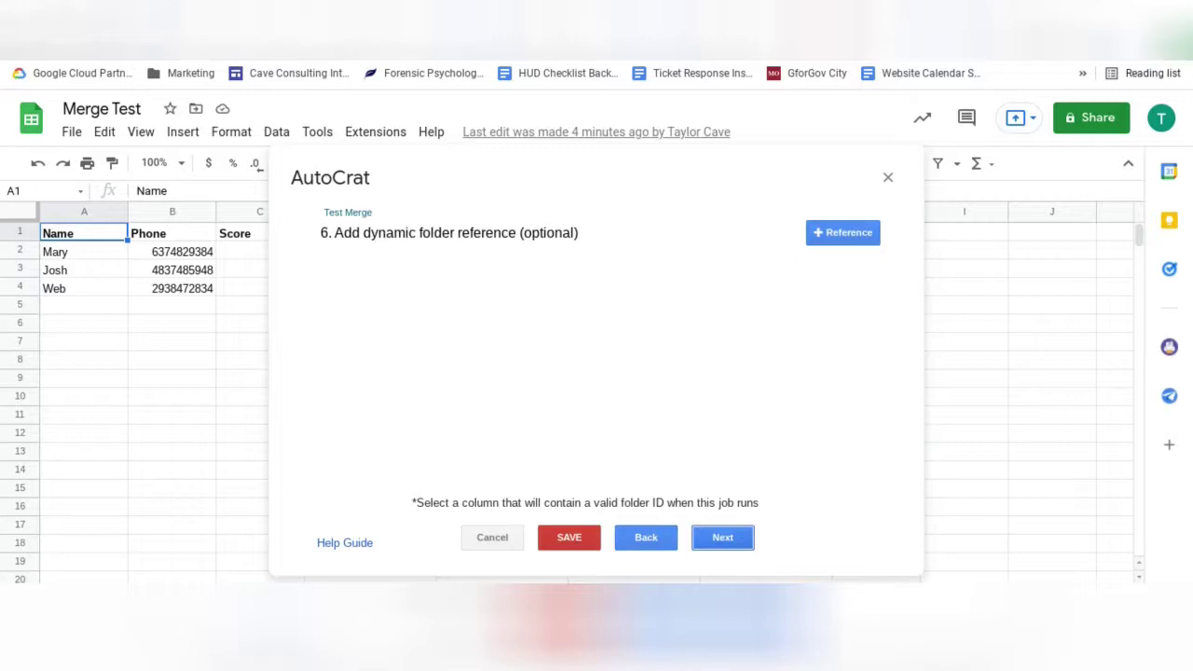
Step: Turn on sharing of the merged docs as editable Google Docs
{"action": "key", "text": "Return"}
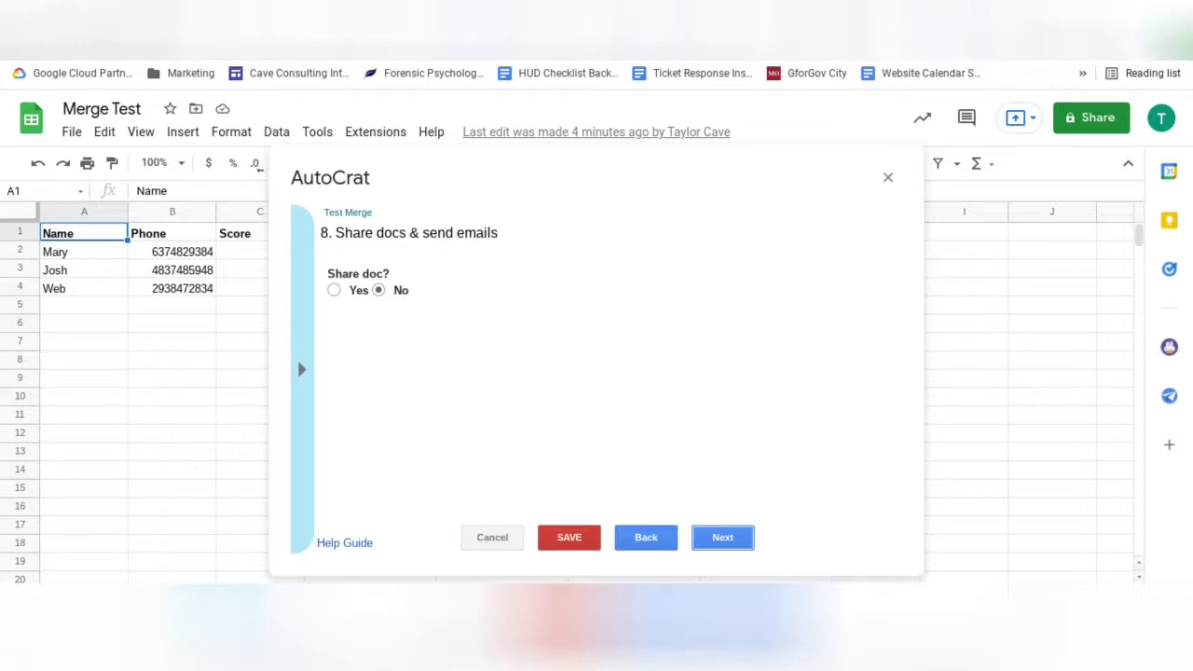
{"action": "left_click", "coordinate": [335, 292]}
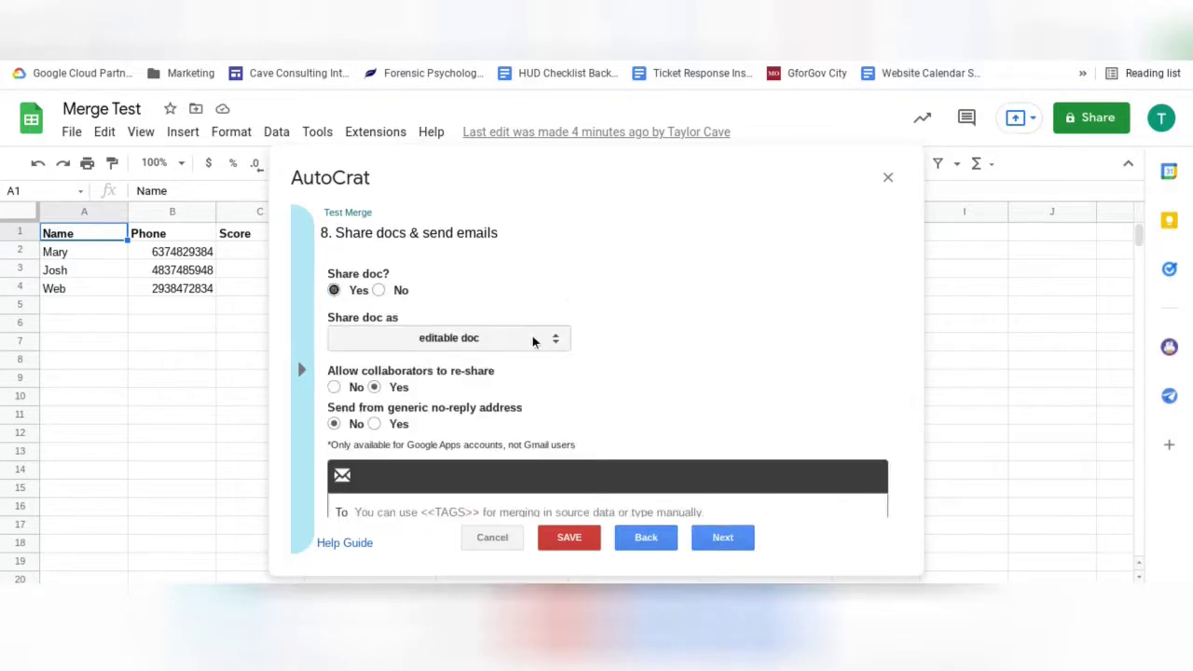
{"action": "left_click", "coordinate": [534, 341]}
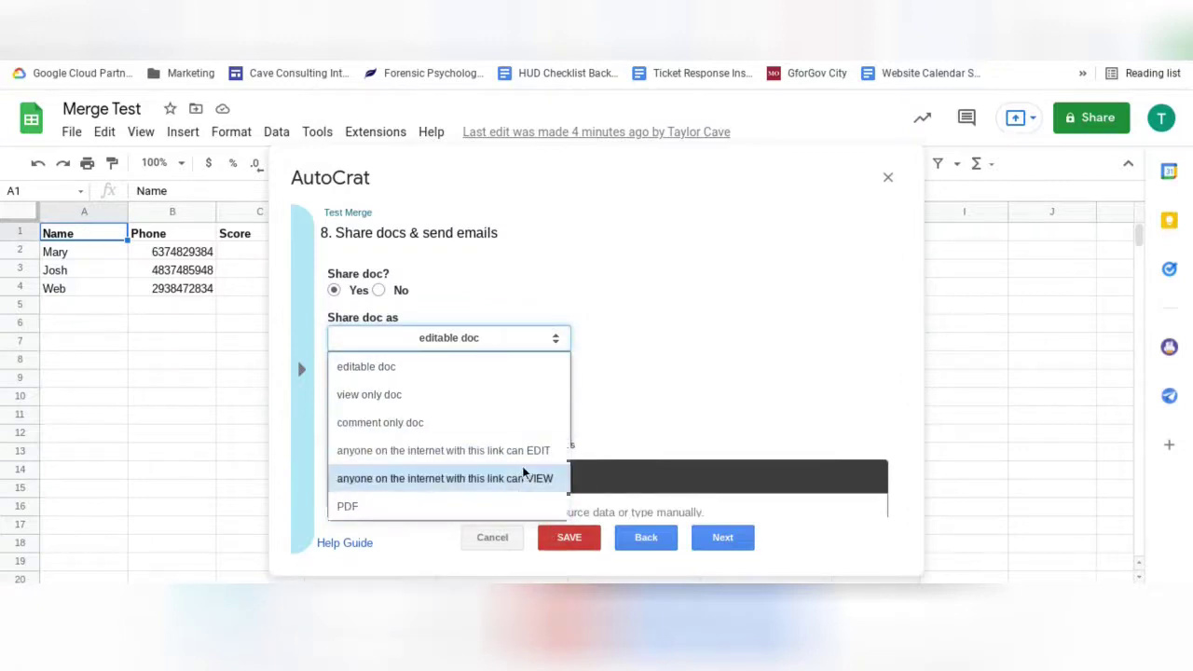
{"action": "left_click", "coordinate": [504, 362]}
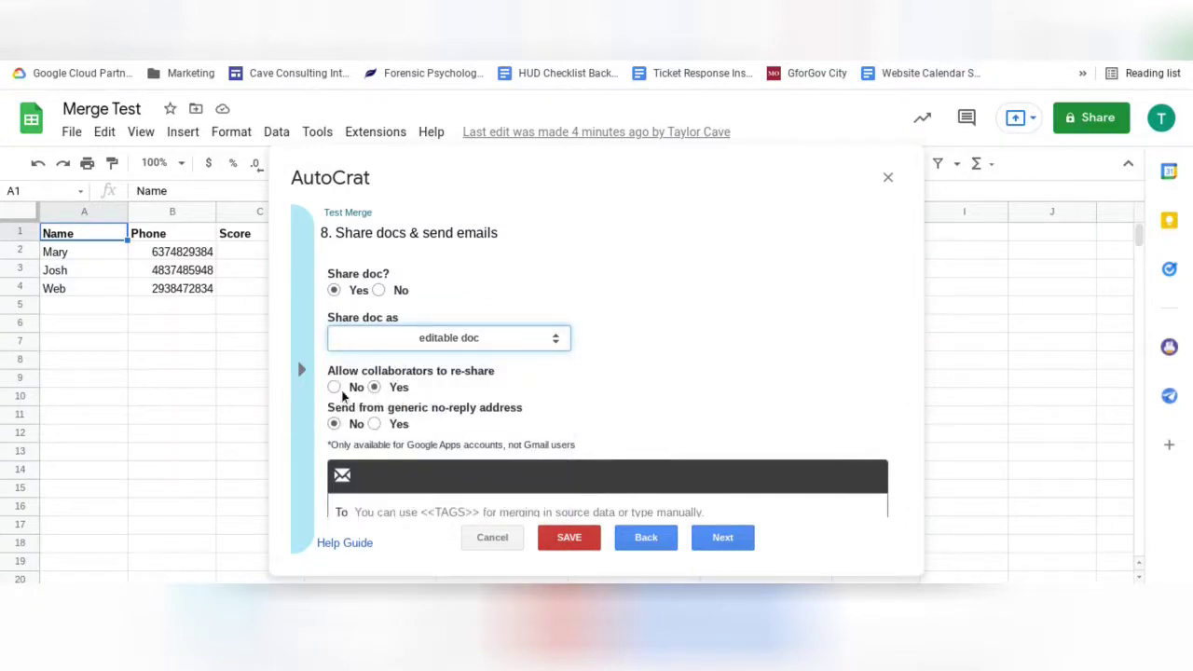
Step: Fill the email To field with your own address and an <<email>> tag
{"action": "scroll", "coordinate": [416, 370], "scroll_direction": "down", "scroll_amount": 3}
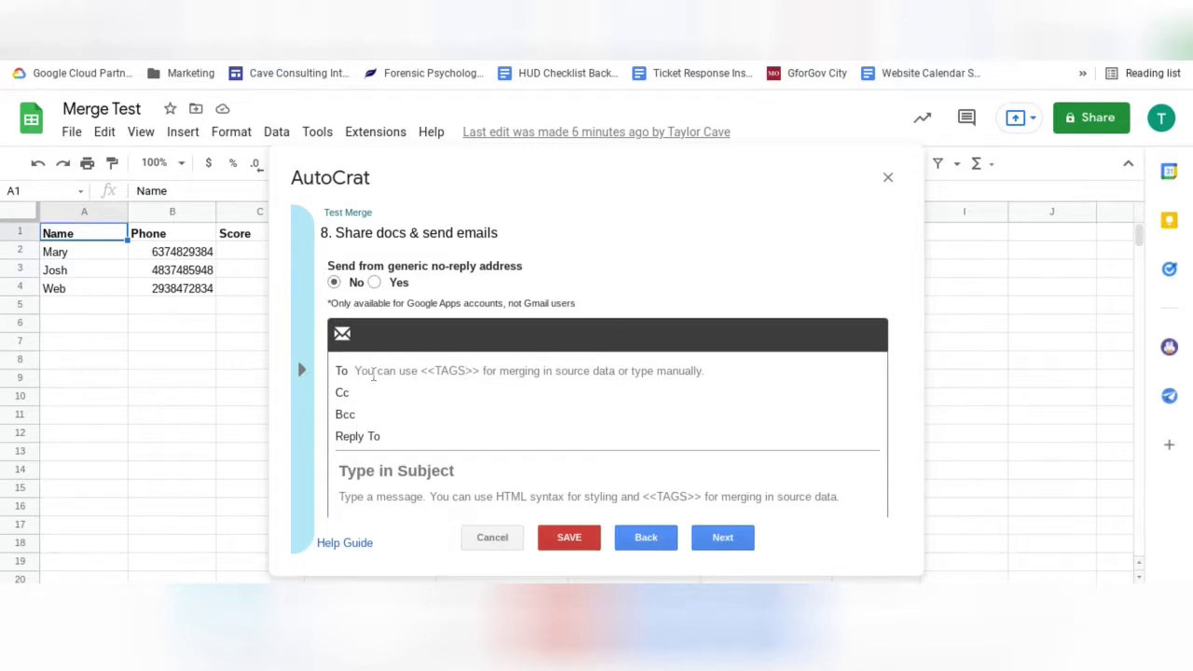
{"action": "left_click", "coordinate": [373, 372]}
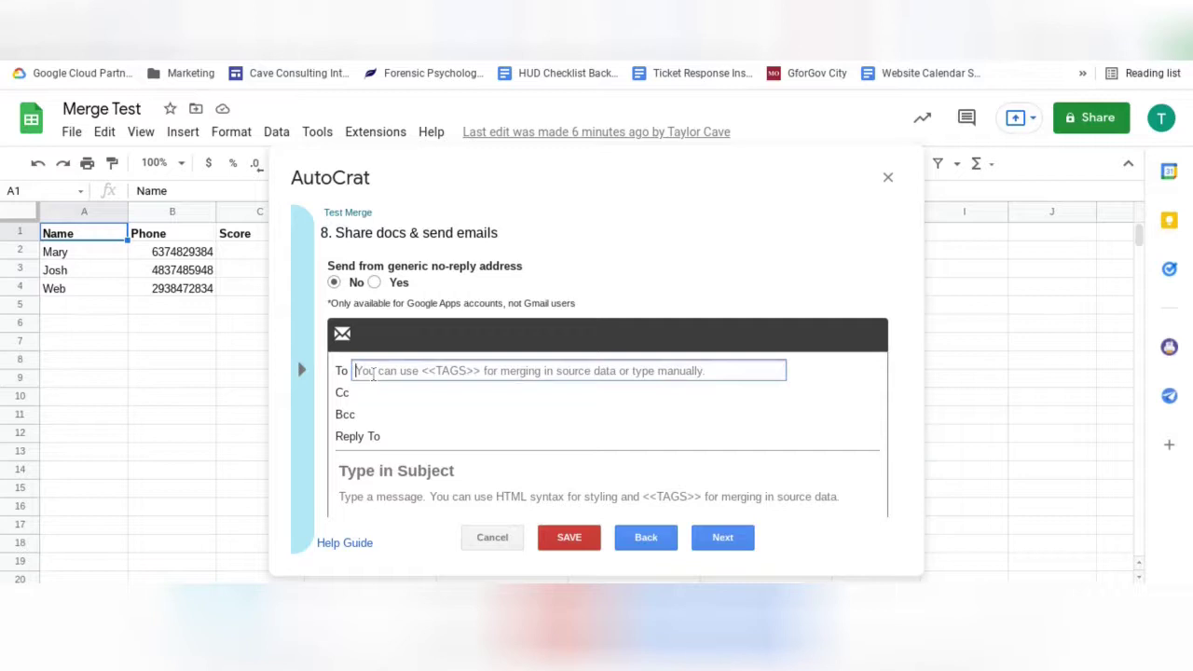
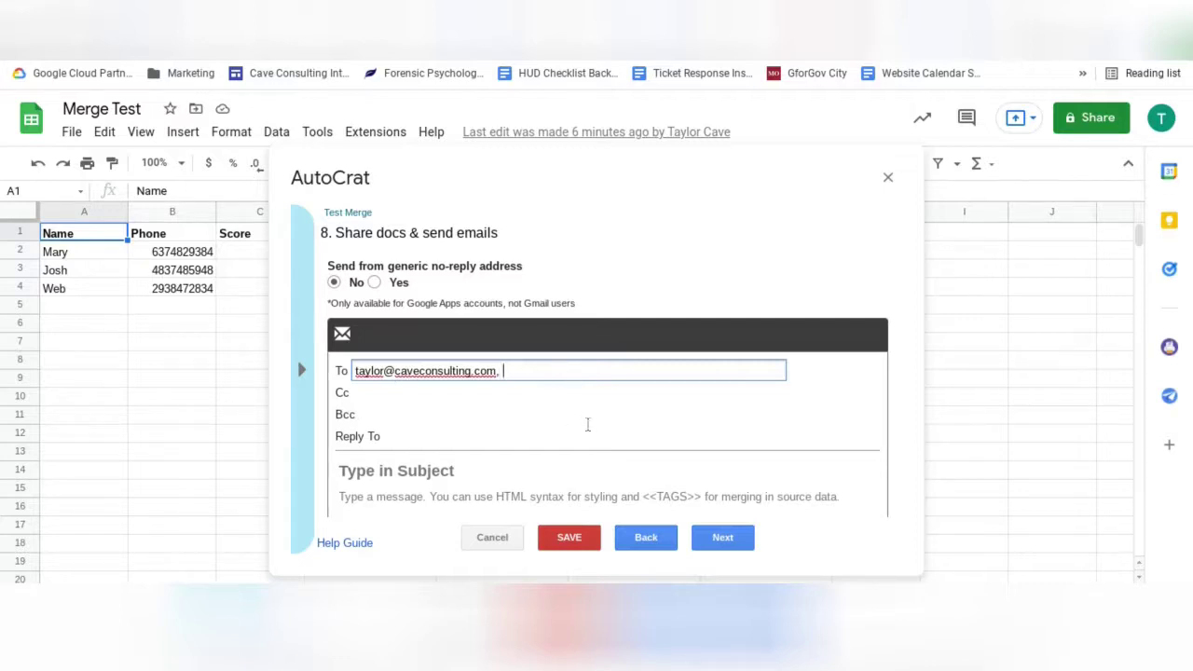
{"action": "type", "text": ", <<email>>"}
{"action": "key", "text": "BackSpace"}
{"action": "key", "text": "BackSpace"}
{"action": "left_click", "coordinate": [493, 437]}
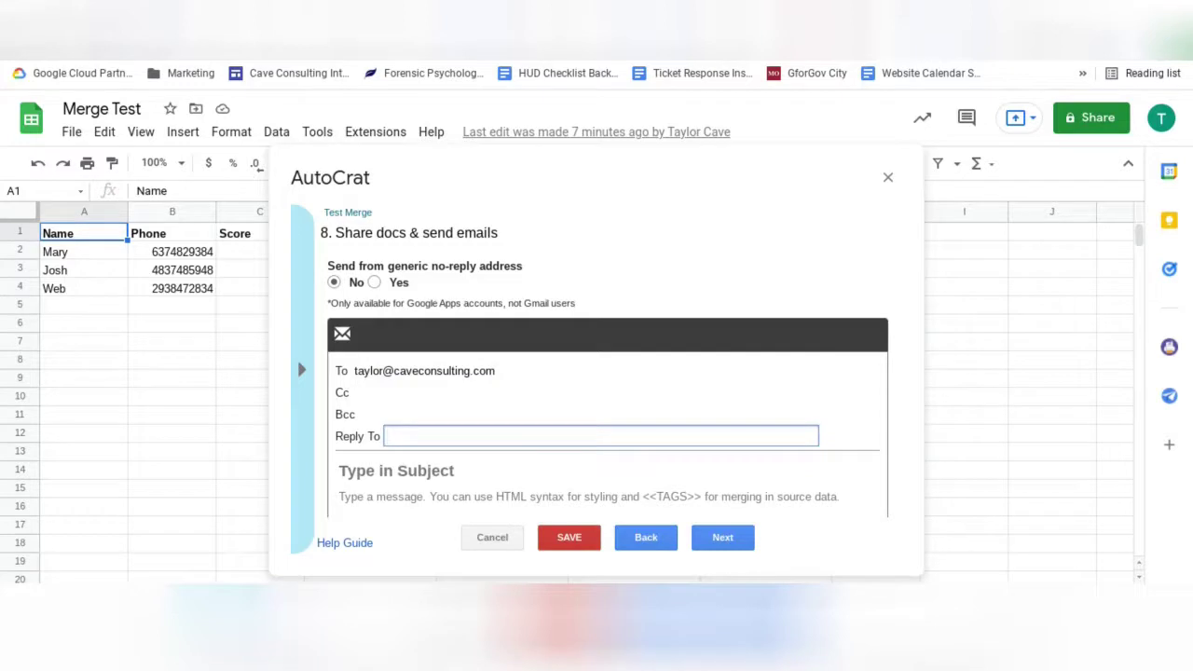
Step: Enter your address as Reply To and set the subject '<<Name>> Test Score'
{"action": "key", "text": "Tab"}
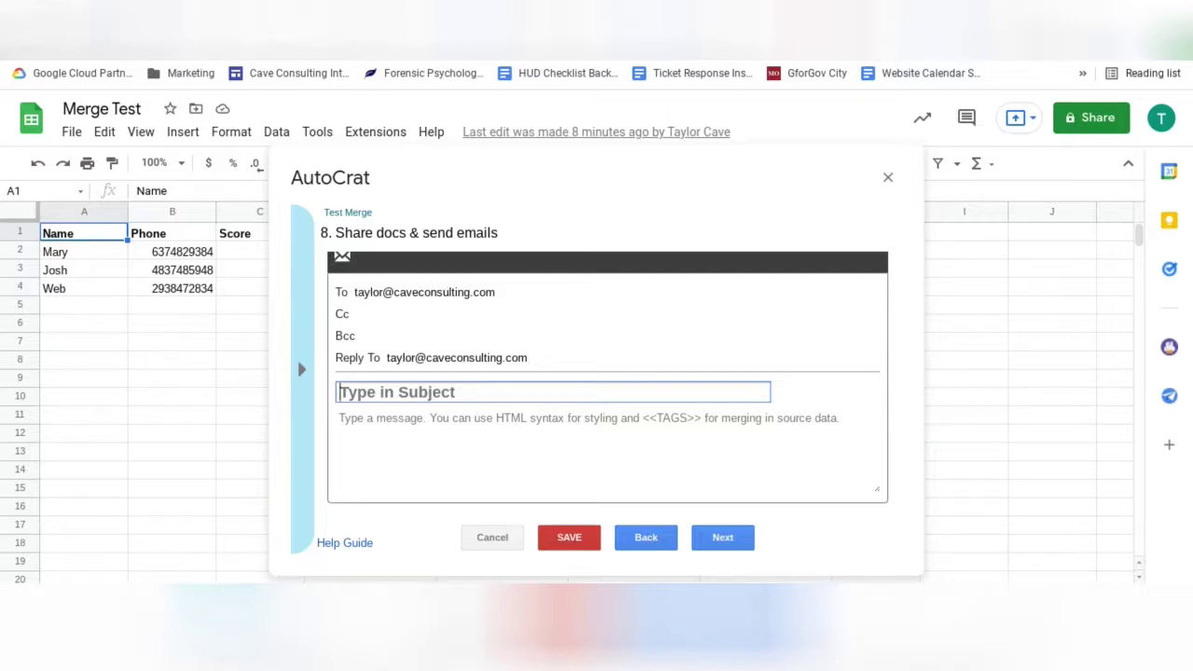
{"action": "type", "text": "<<Name>> Test Score"}
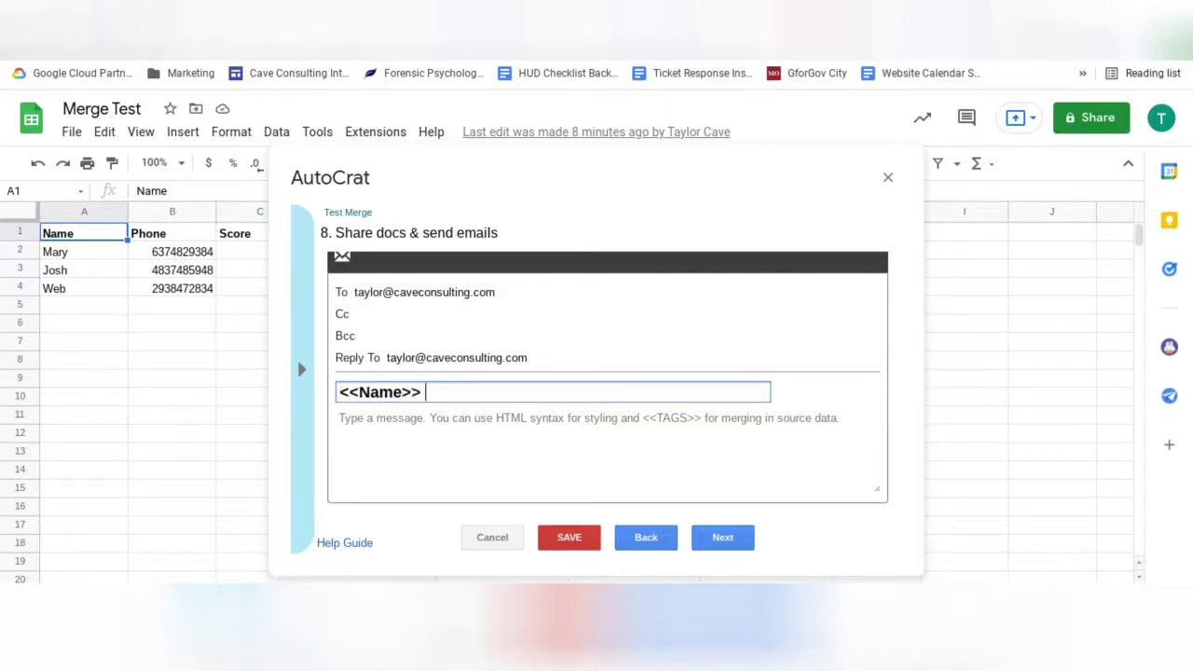
{"action": "key", "text": "Tab"}
Step: Write the body: 'Hello <<Name>>,', 'Here is your final test score:', <<Score>>, 'Kind reguards, Demo School Board'
{"action": "type", "text": "Hello <<Name>>,"}
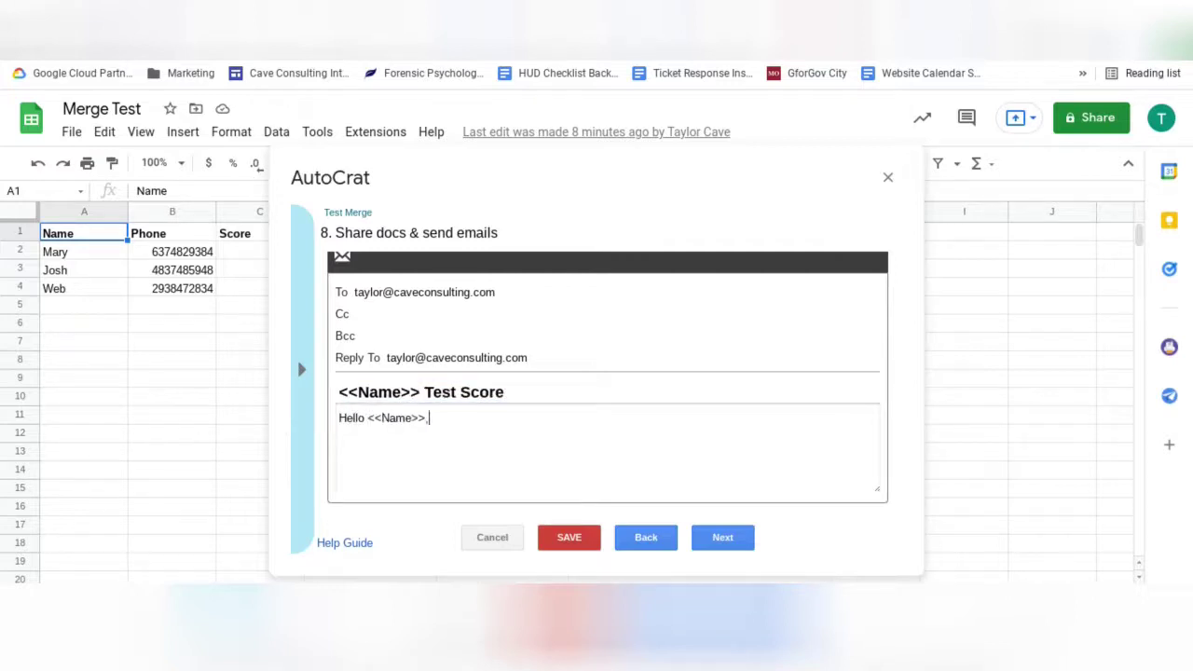
{"action": "key", "text": "Return"}
{"action": "key", "text": "Return"}
{"action": "type", "text": "Here is your final test score:"}
{"action": "key", "text": "Return"}
{"action": "key", "text": "Return"}
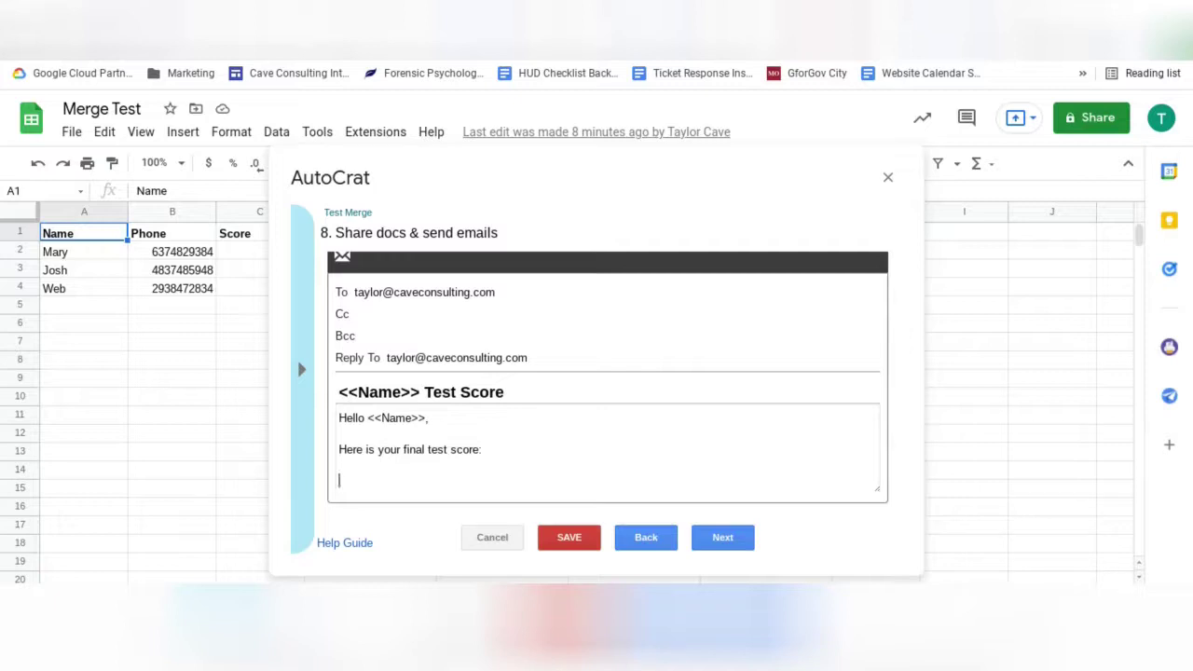
{"action": "type", "text": "<<Score>>"}
{"action": "key", "text": "Return"}
{"action": "key", "text": "Return"}
{"action": "type", "text": "Kind reguards,"}
{"action": "key", "text": "Return"}
{"action": "key", "text": "Return"}
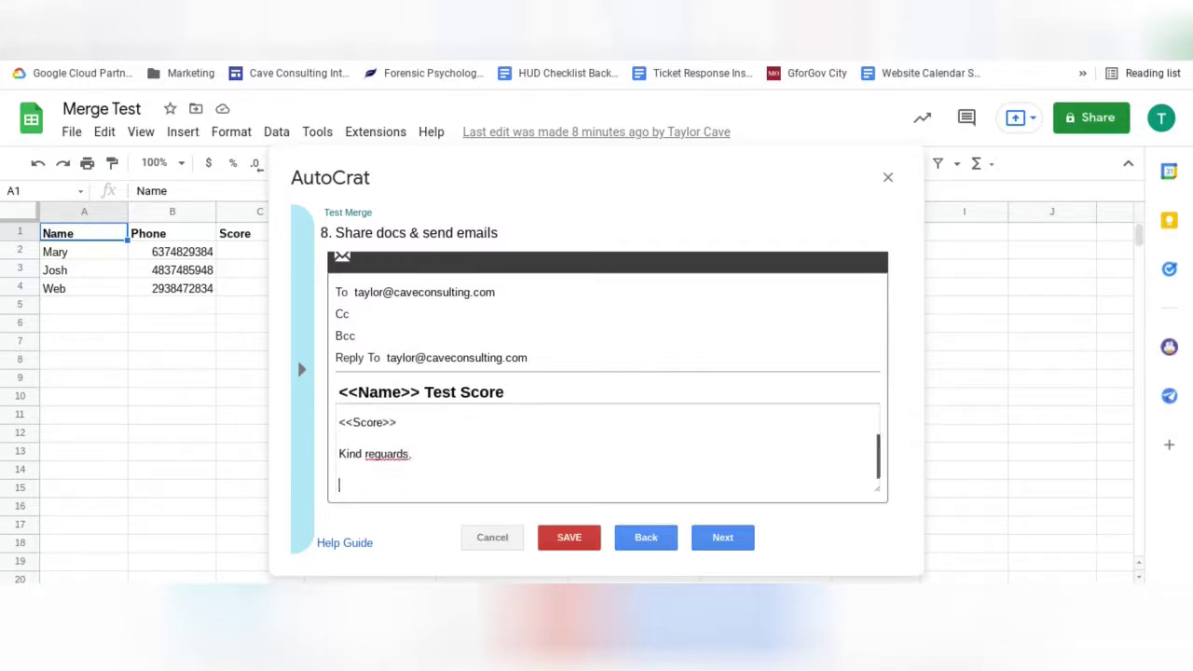
{"action": "type", "text": "Demo School Board"}
Step: Save the Test Merge job and run it
{"action": "scroll", "coordinate": [571, 307], "scroll_direction": "up", "scroll_amount": 5}
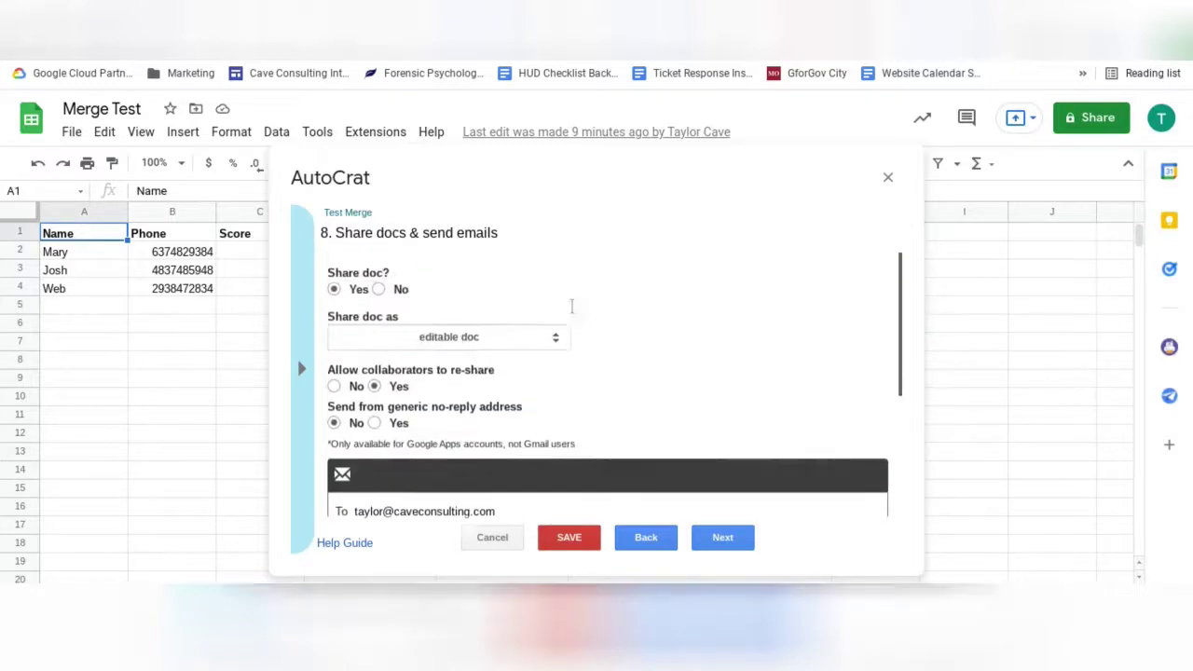
{"action": "left_click", "coordinate": [580, 536]}
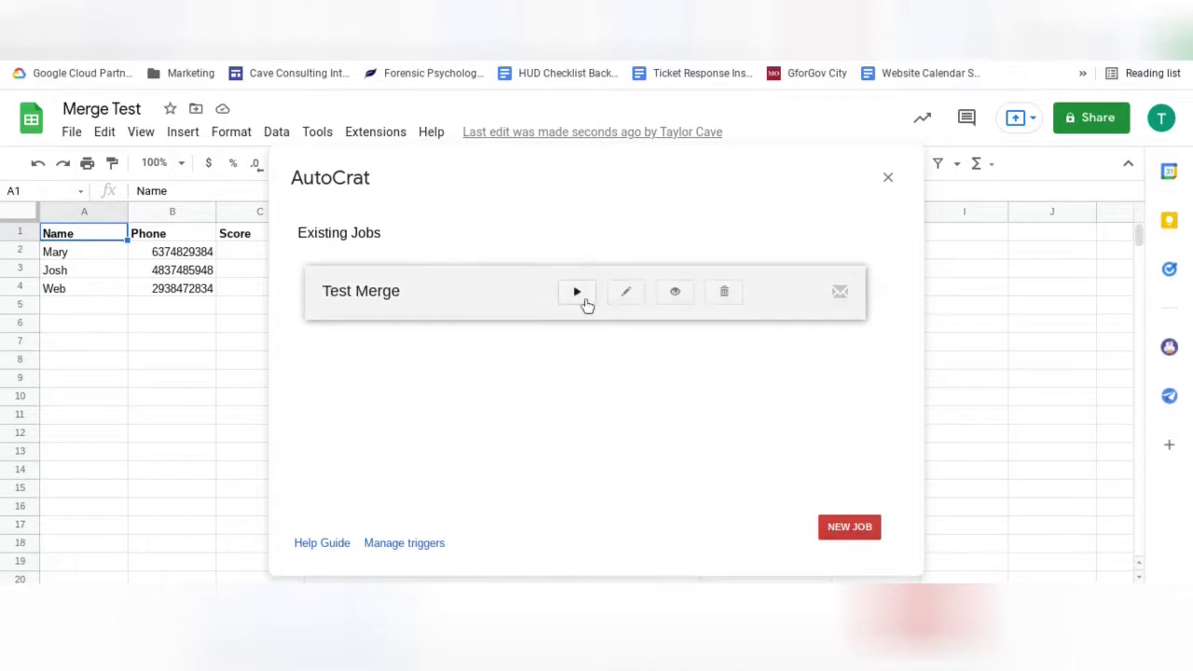
{"action": "left_click", "coordinate": [577, 293]}
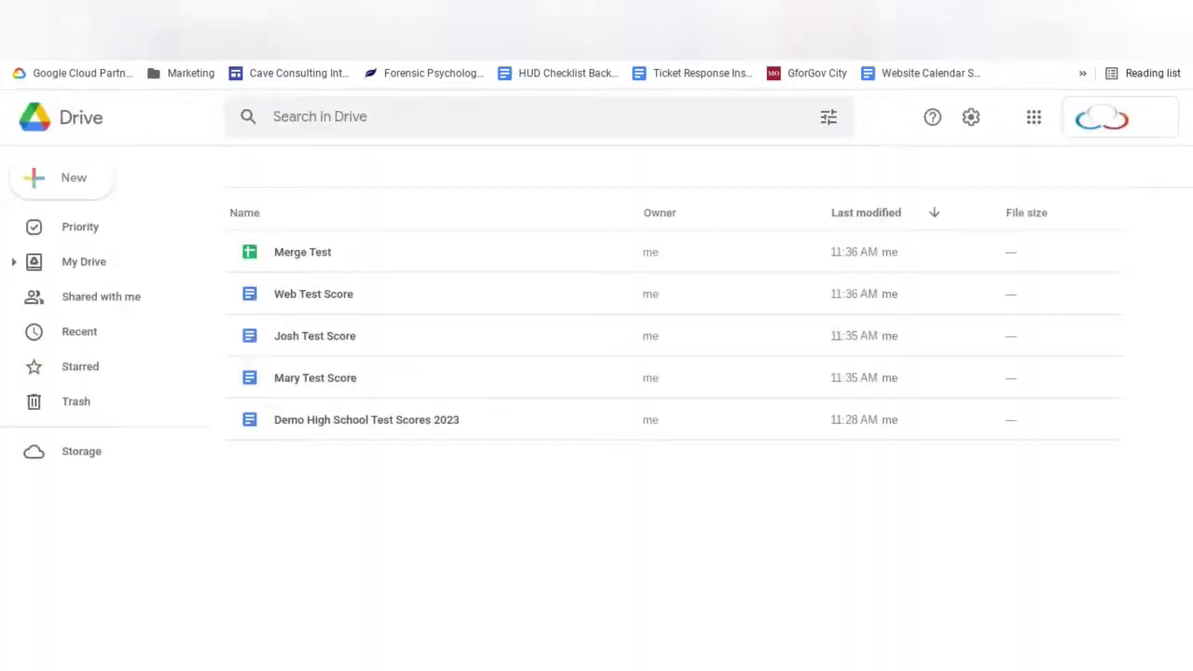
Step: Open the merged Web Test Score document from the Drive list
{"action": "double_click", "coordinate": [391, 297]}
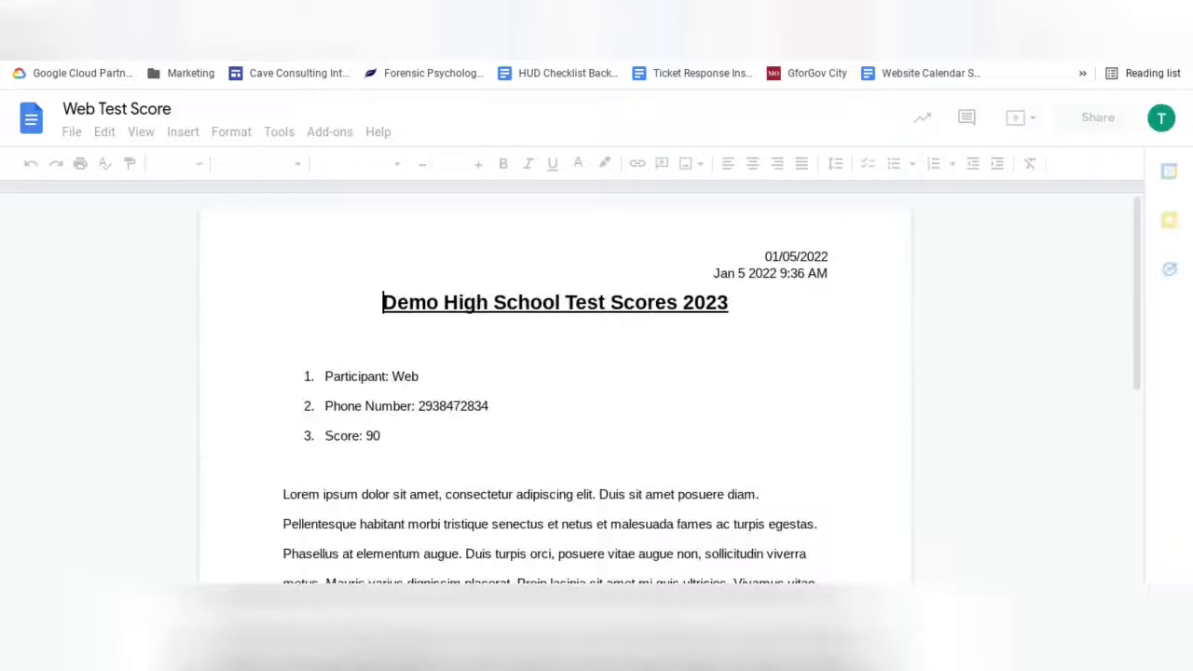